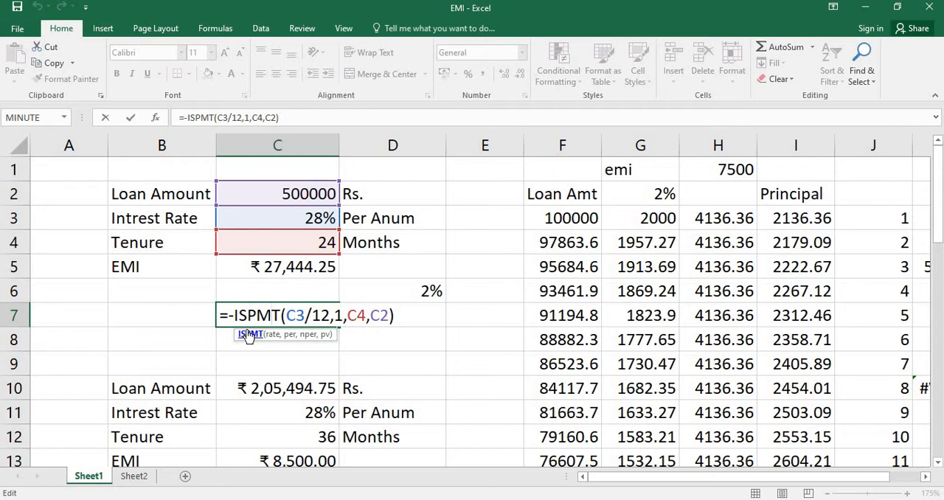
drag(246, 315, 281, 310)
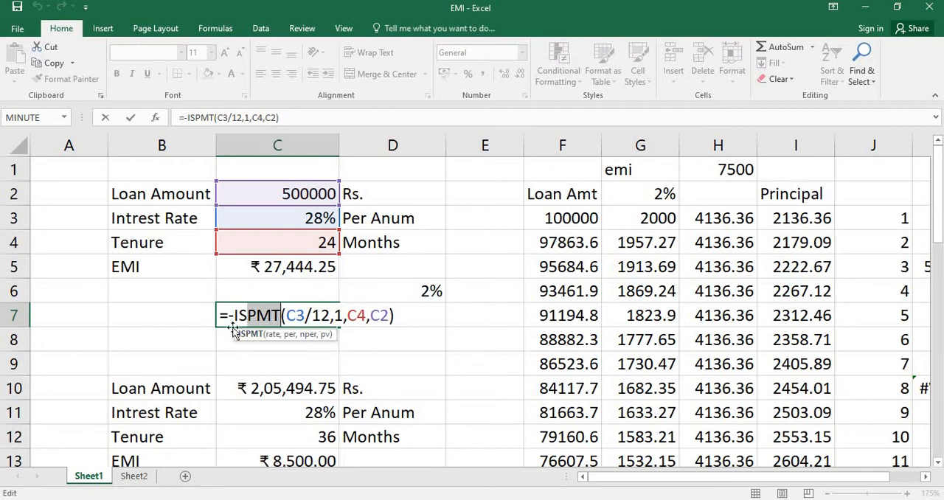
key(Escape)
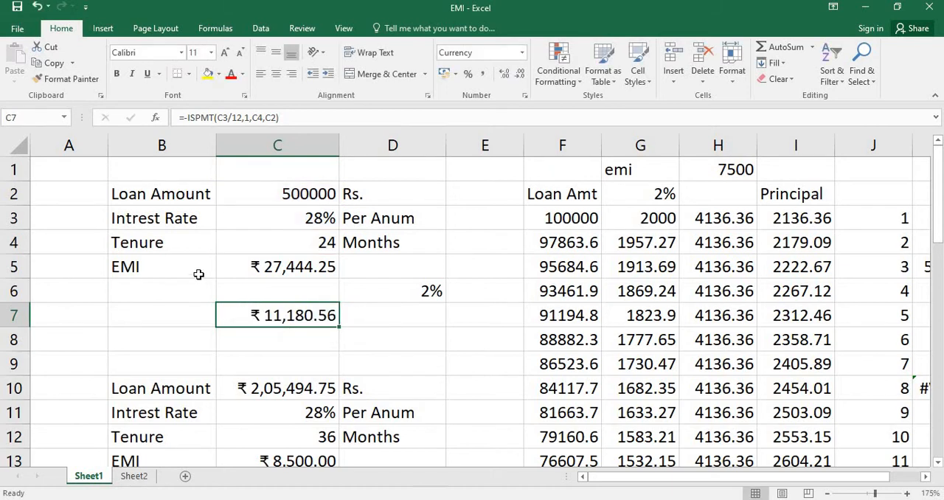
double_click(273, 267)
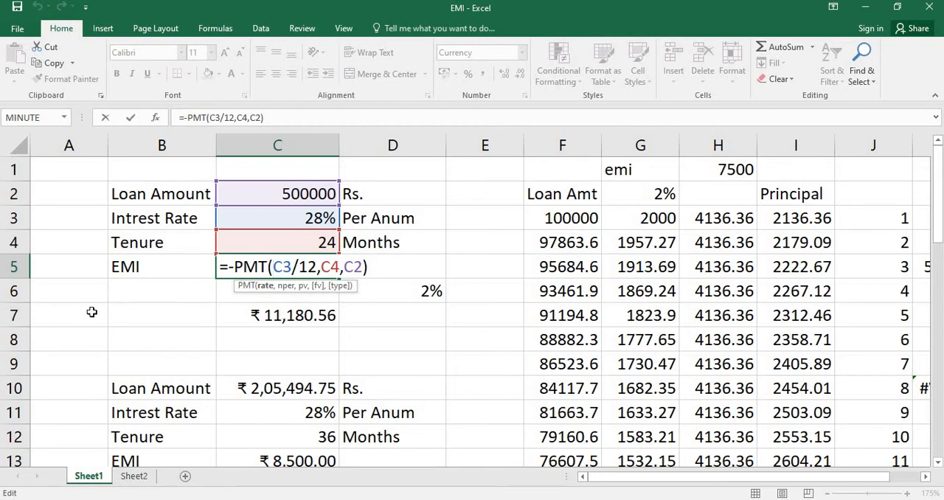
key(Left)
key(Left)
key(Left)
key(Left)
key(Left)
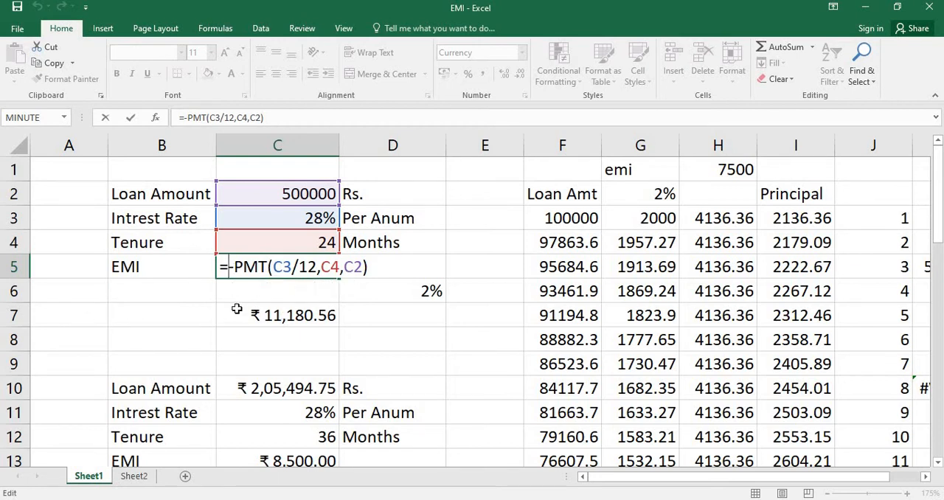
key(Delete)
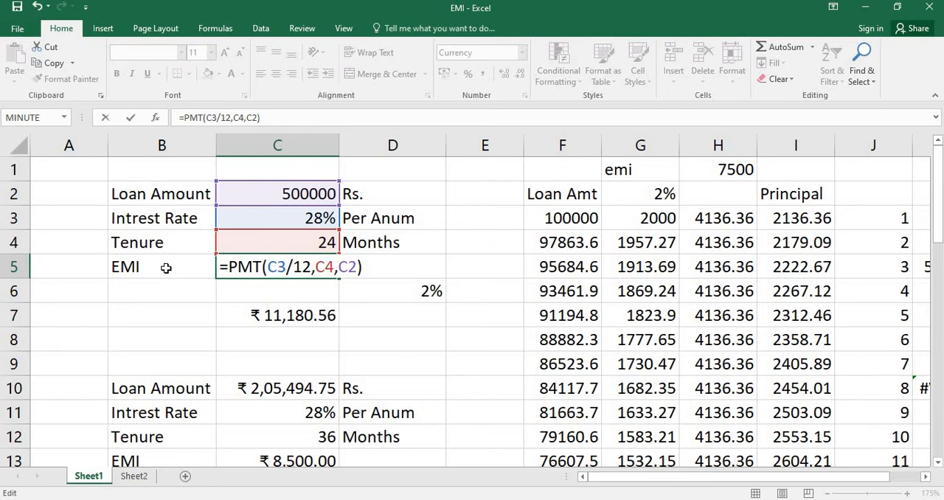
key(ctrl+Return)
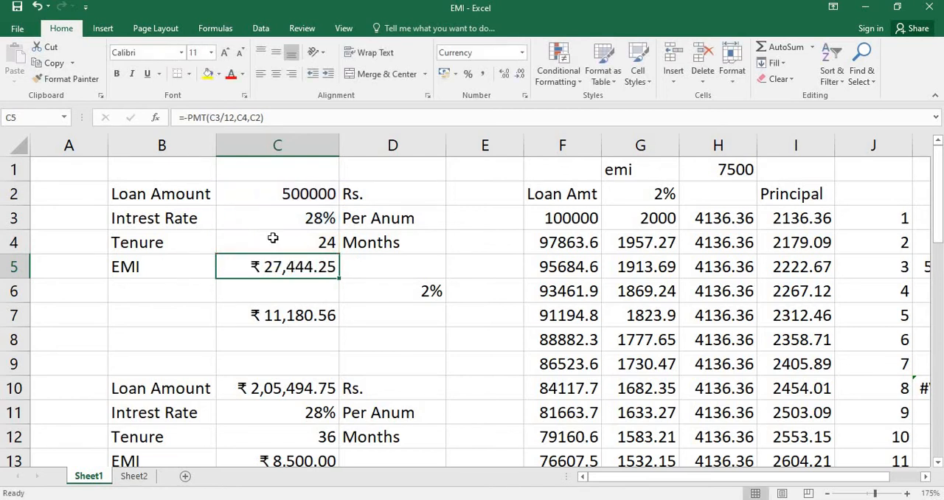
Set the loan amount in C2 to 100000 and the annual interest rate in C3 to 24%
key(Up)
key(Up)
key(Up)
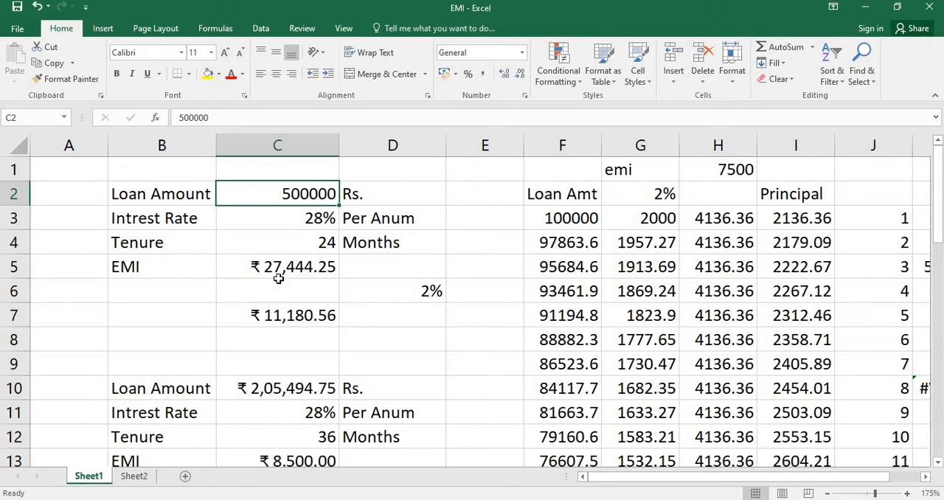
text(100000)
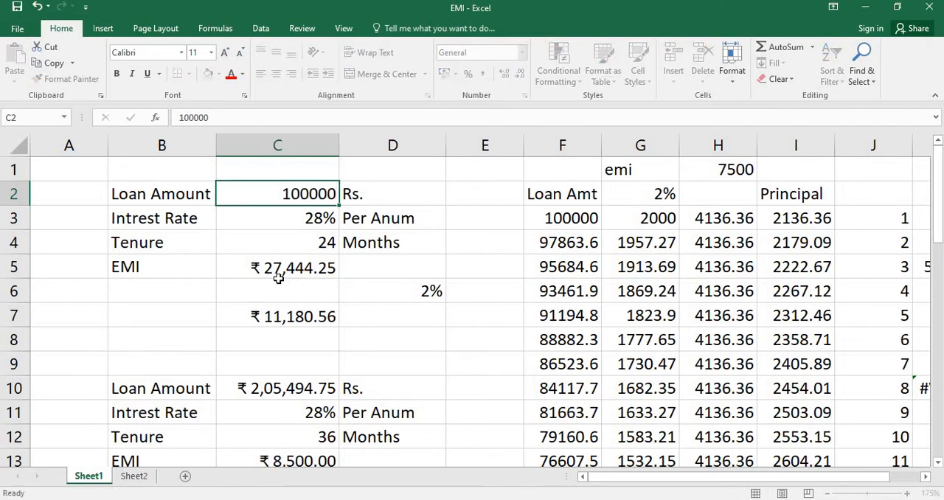
key(Return)
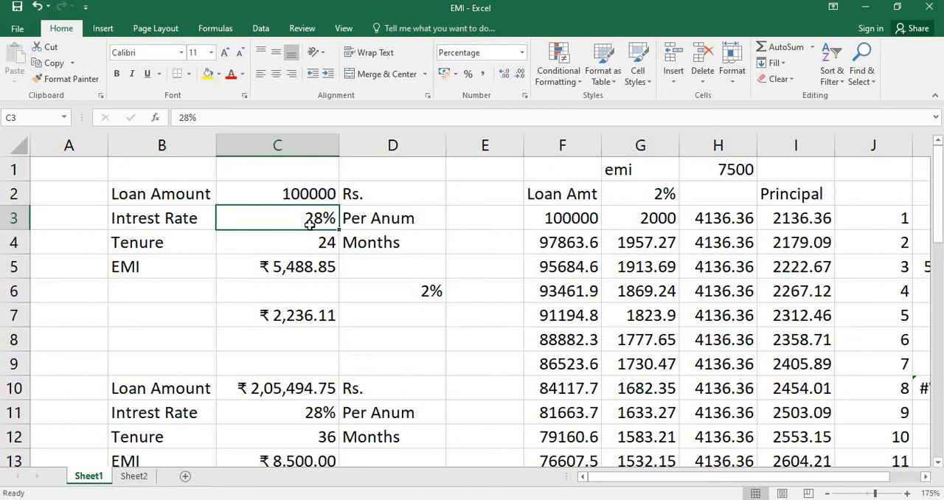
text(24)
key(Return)
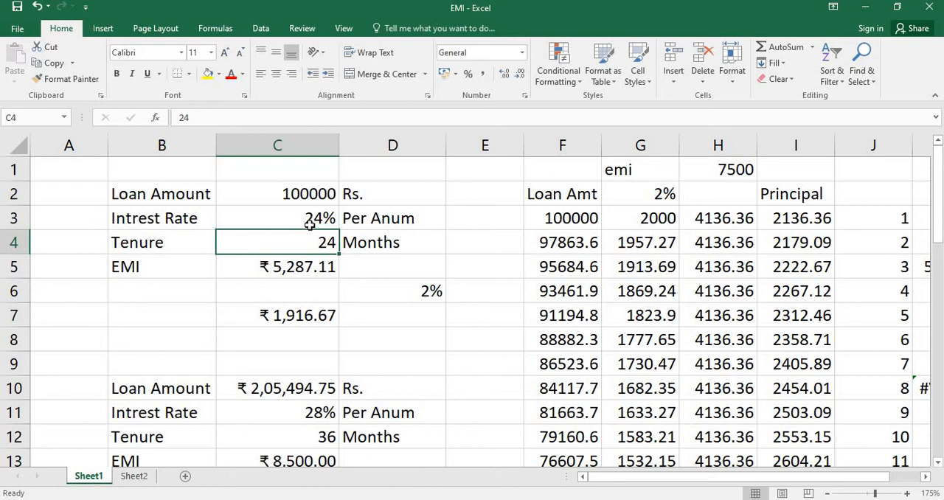
Clear the monthly interest rate formula from cell D6
key(Up)
click(422, 291)
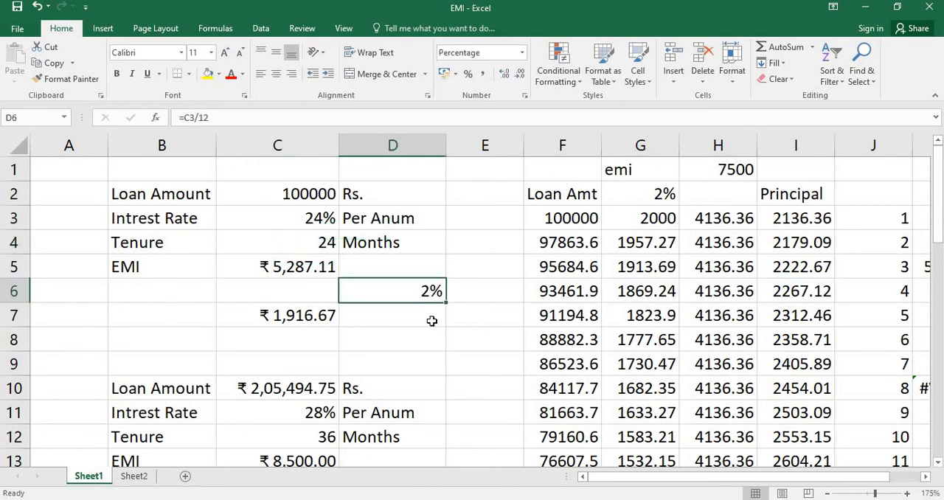
key(Delete)
click(303, 220)
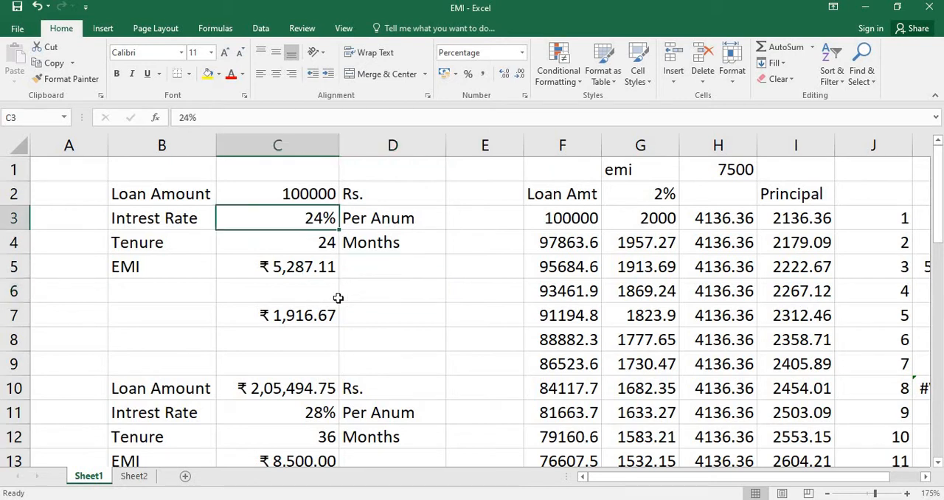
click(143, 245)
key(Right)
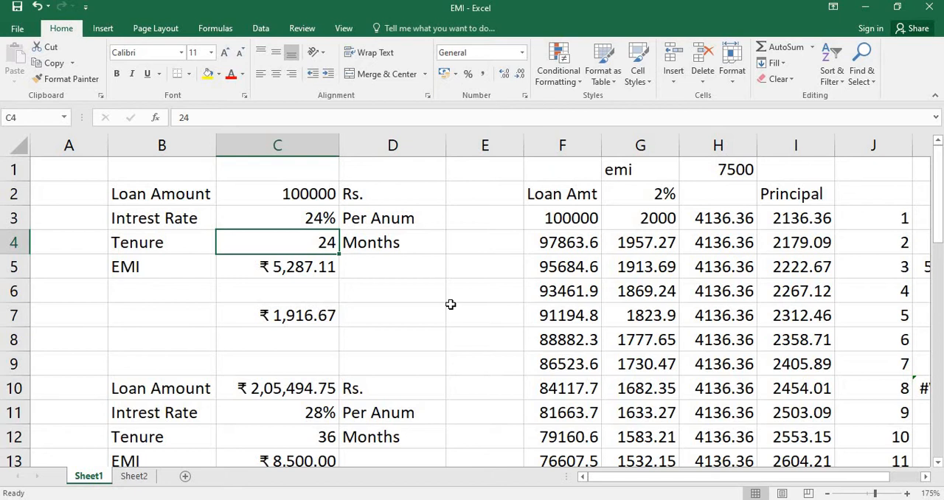
click(242, 267)
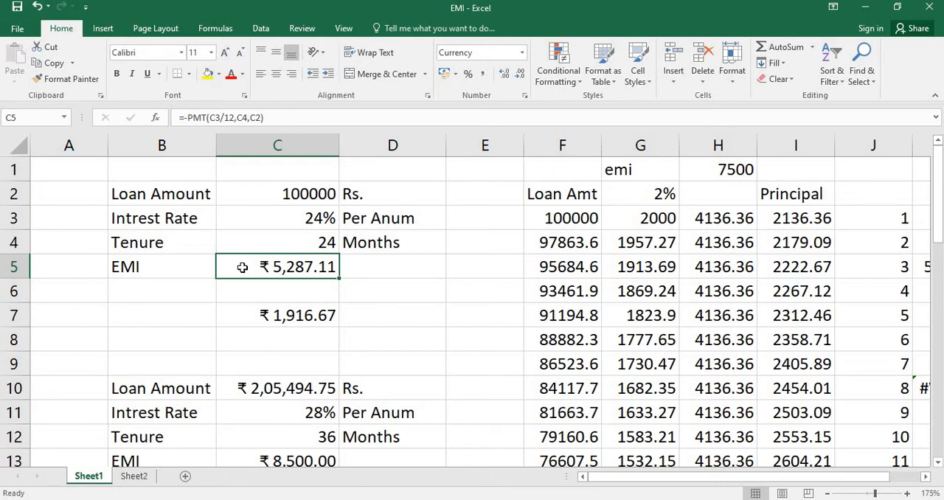
click(435, 286)
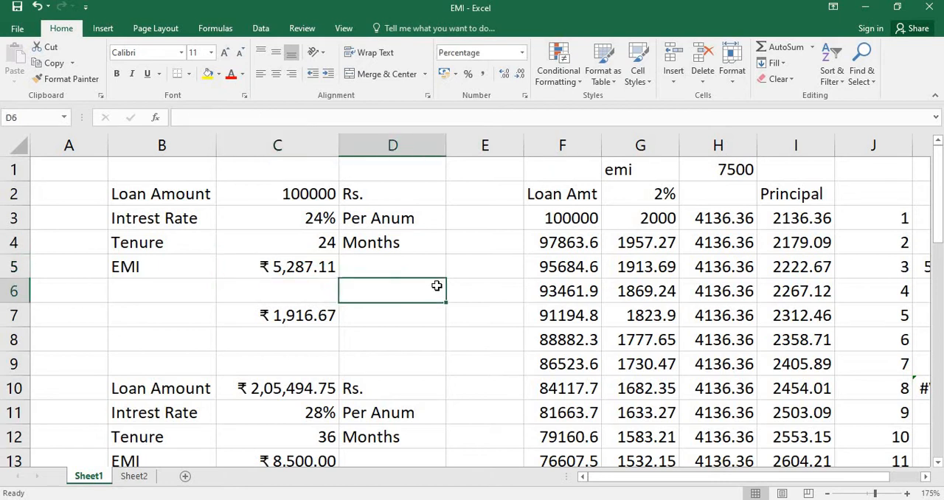
Clear the EMI cell C5 and begin a new PMT formula there with C3/12 as the rate argument
click(288, 267)
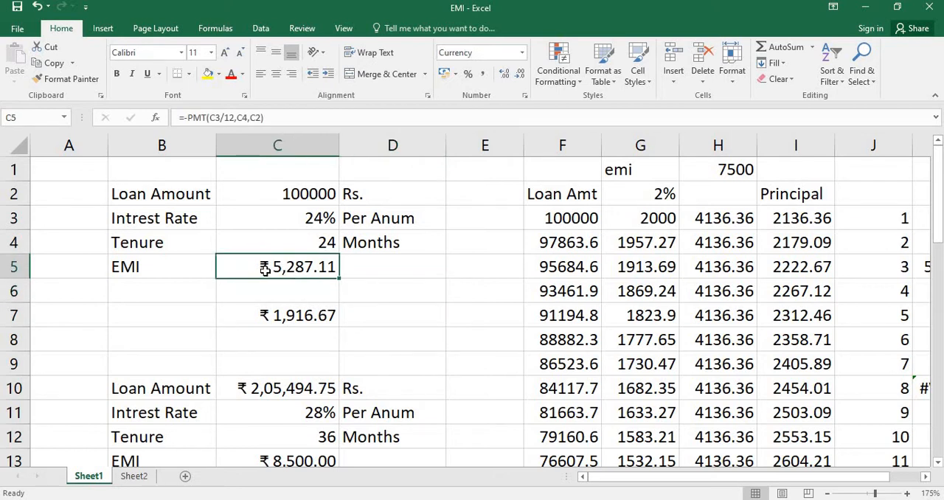
key(Delete)
text(=)
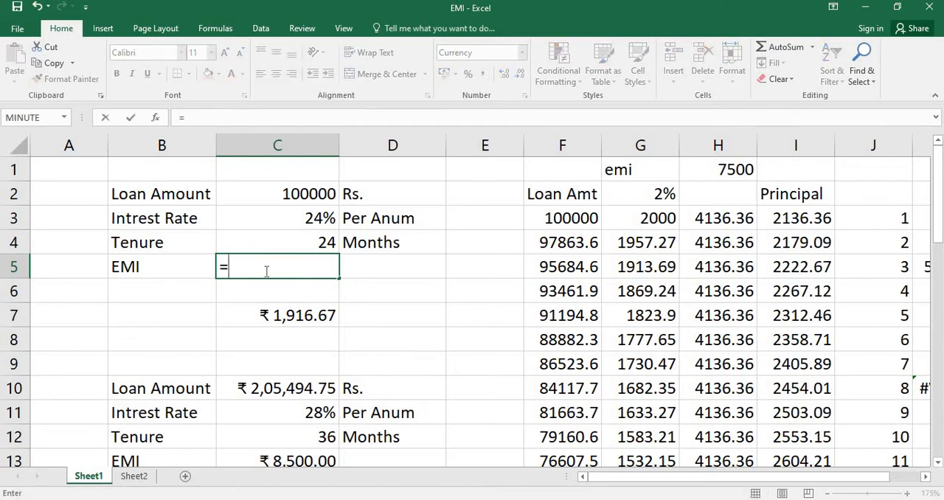
text(pmt)
key(Tab)
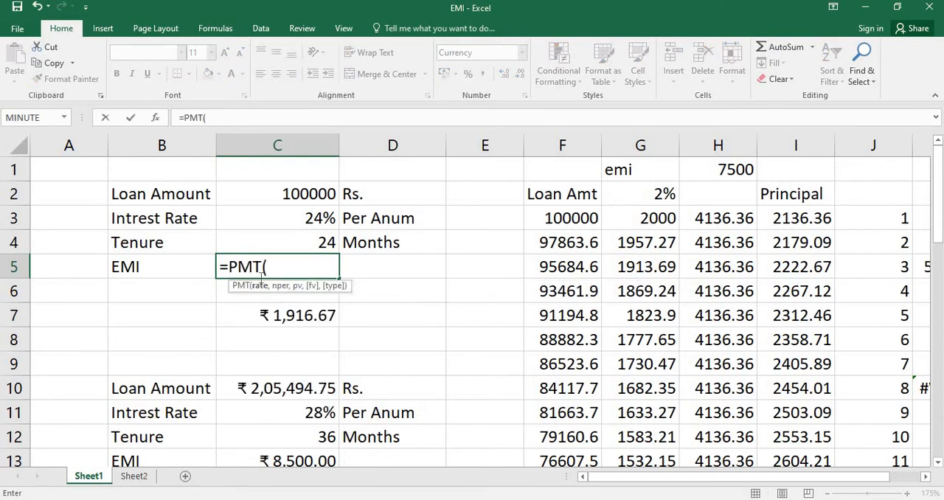
click(289, 226)
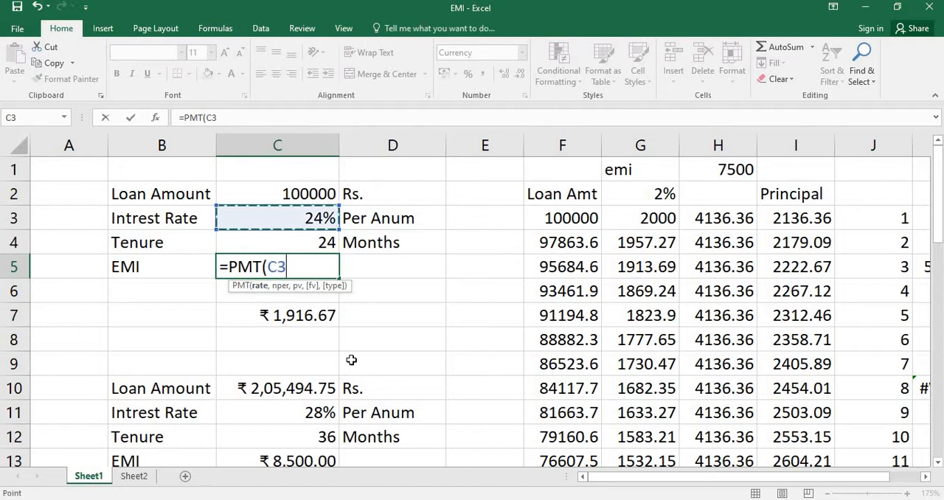
text(,)
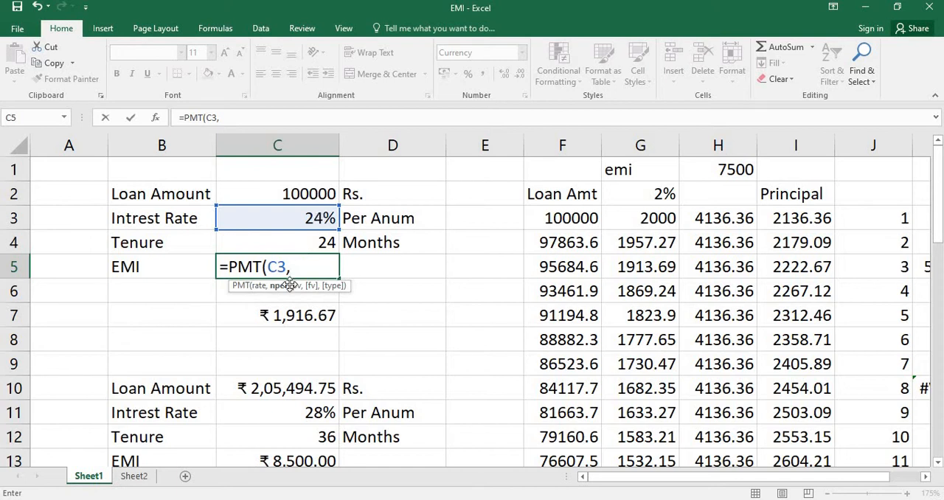
key(BackSpace)
text(/)
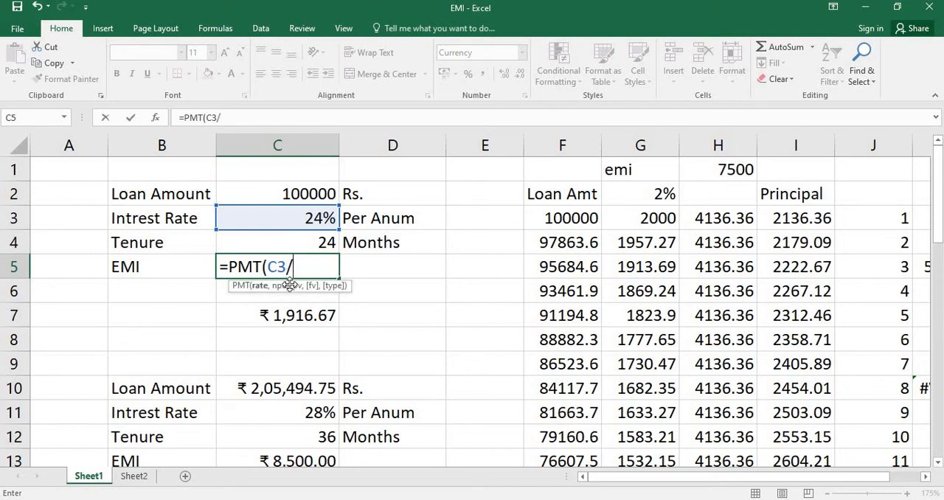
text(12,)
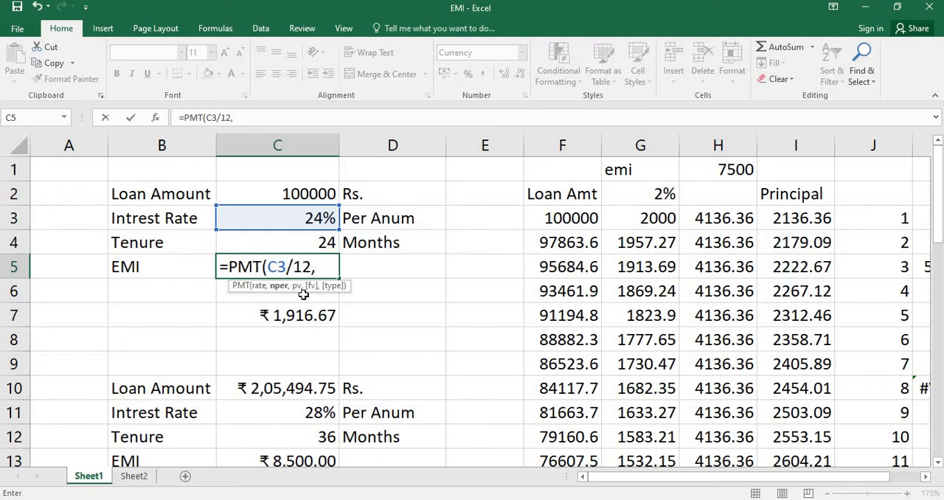
Complete the PMT formula in C5 with C4 as the number of periods and C2 as the present value
click(270, 245)
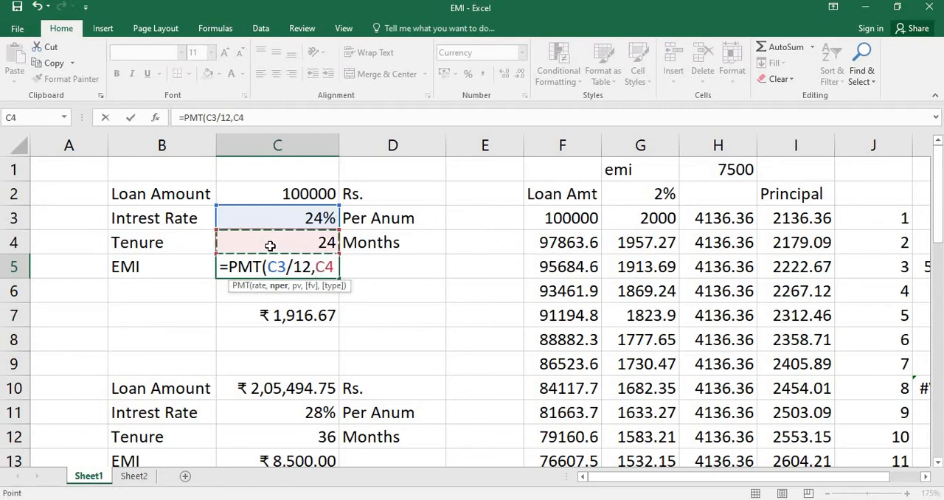
text(,)
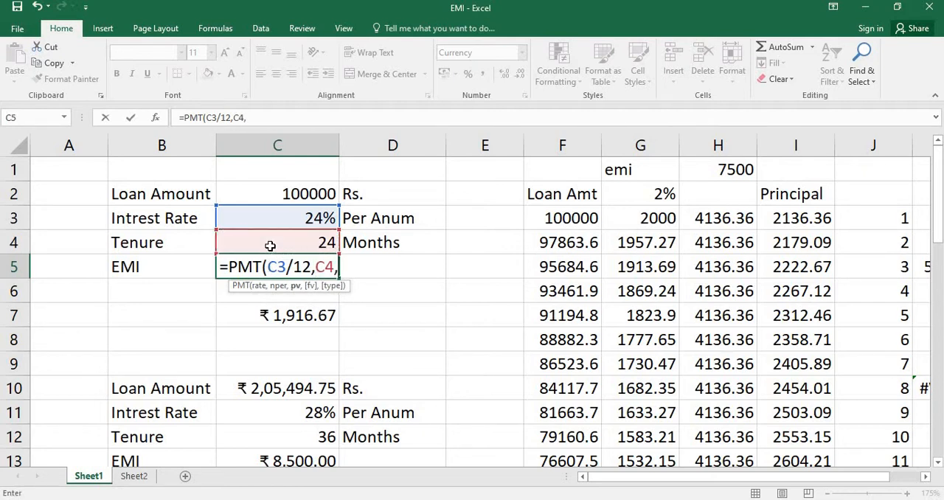
click(259, 287)
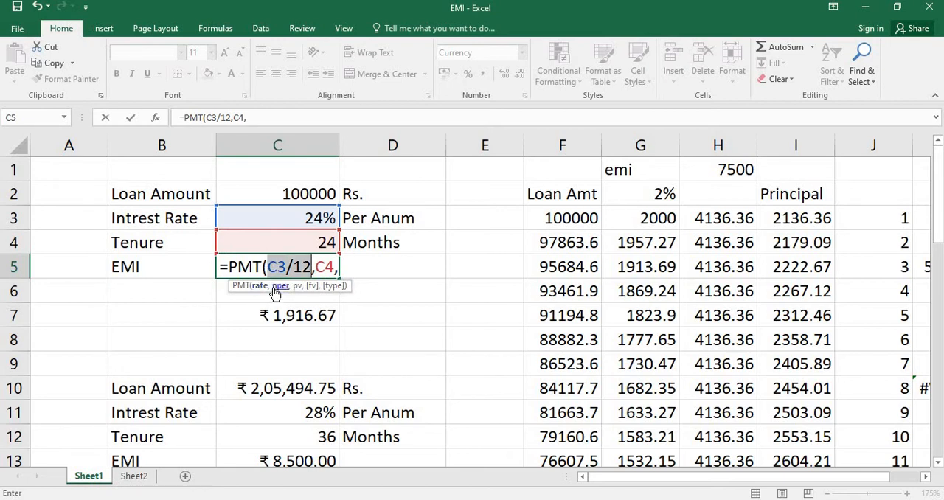
click(278, 286)
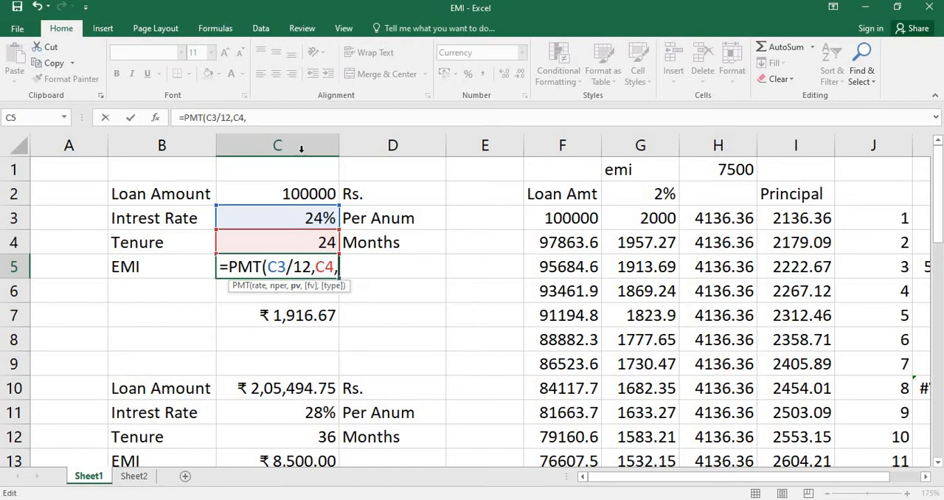
click(273, 195)
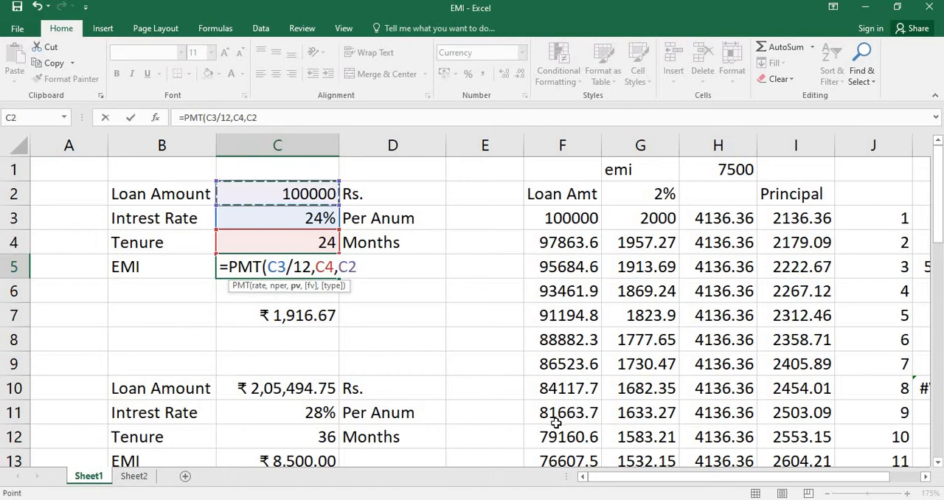
text())
key(Return)
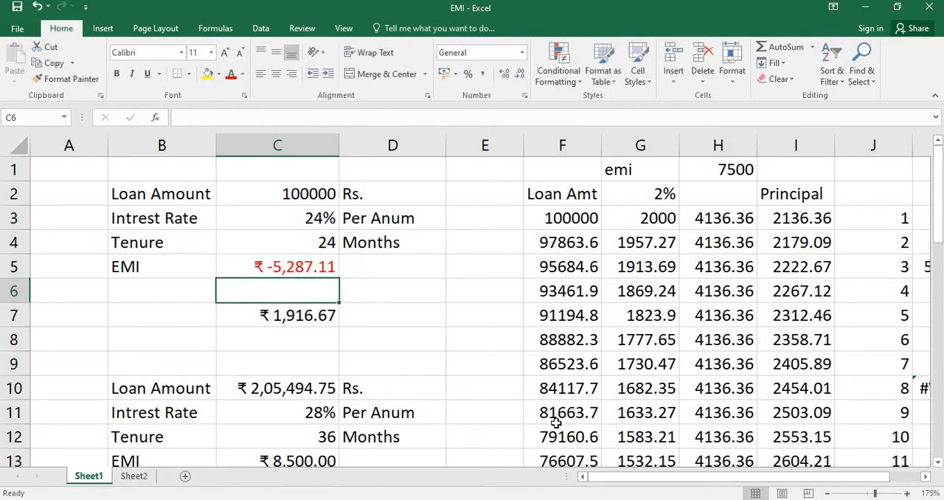
Negate the EMI formula in C5 so that it reads =-PMT(C3/12,C4,C2)
double_click(236, 268)
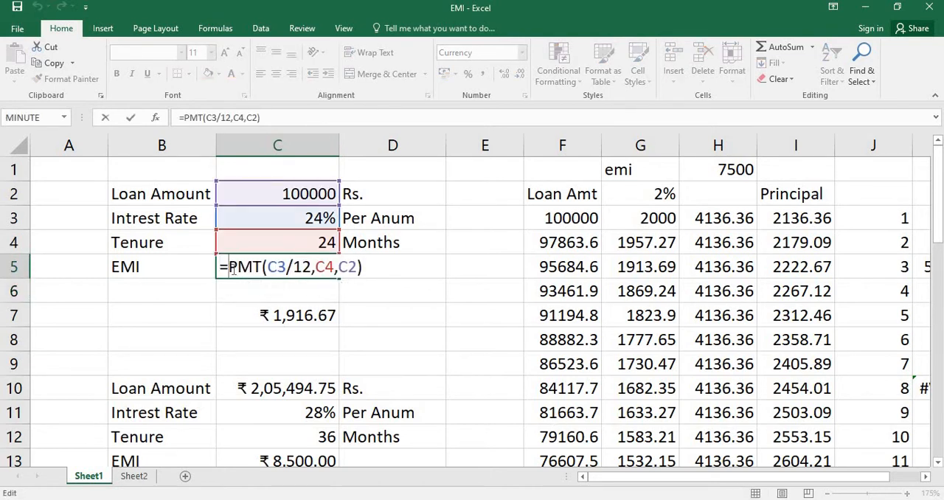
text(-)
key(Return)
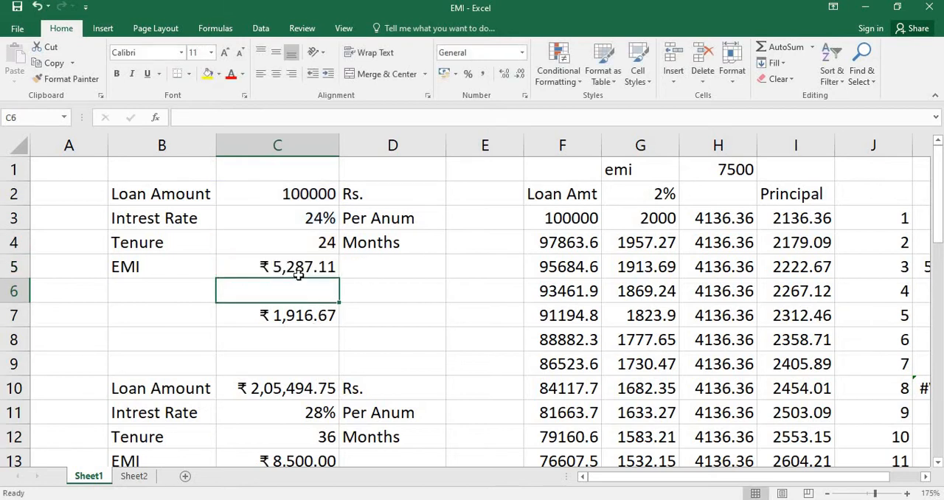
click(291, 201)
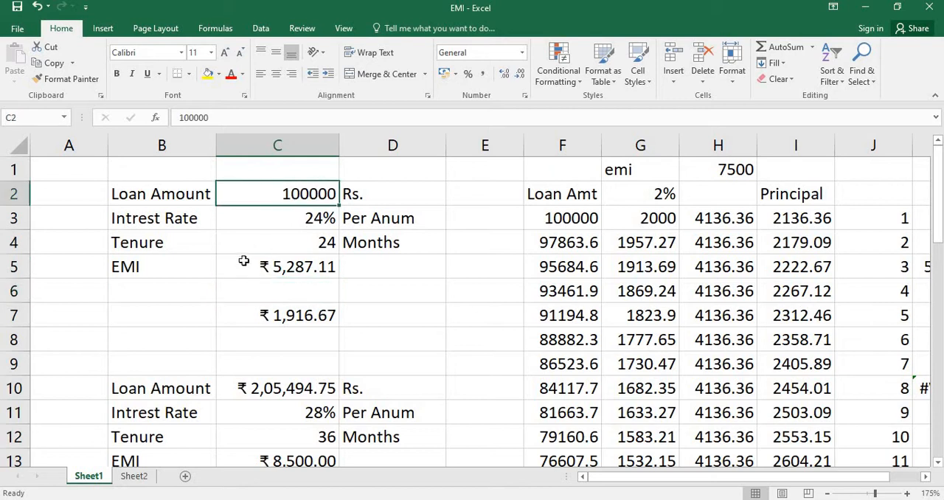
click(278, 238)
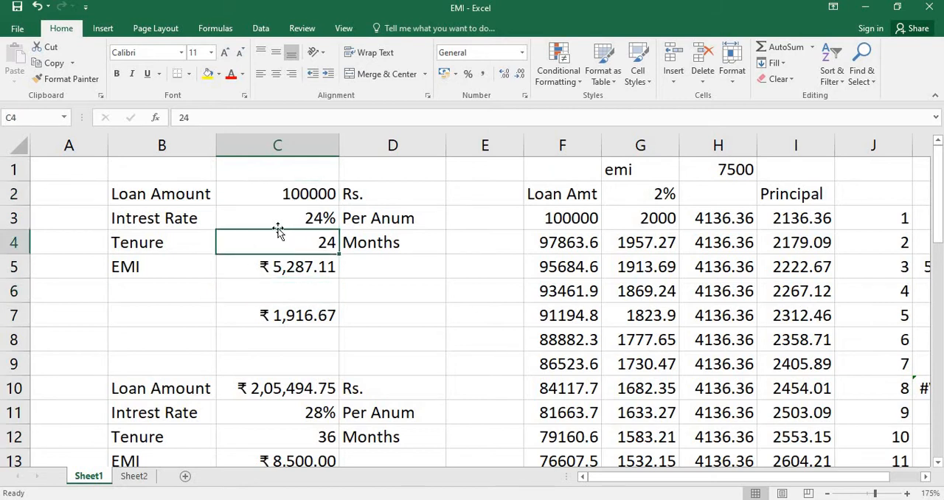
click(276, 222)
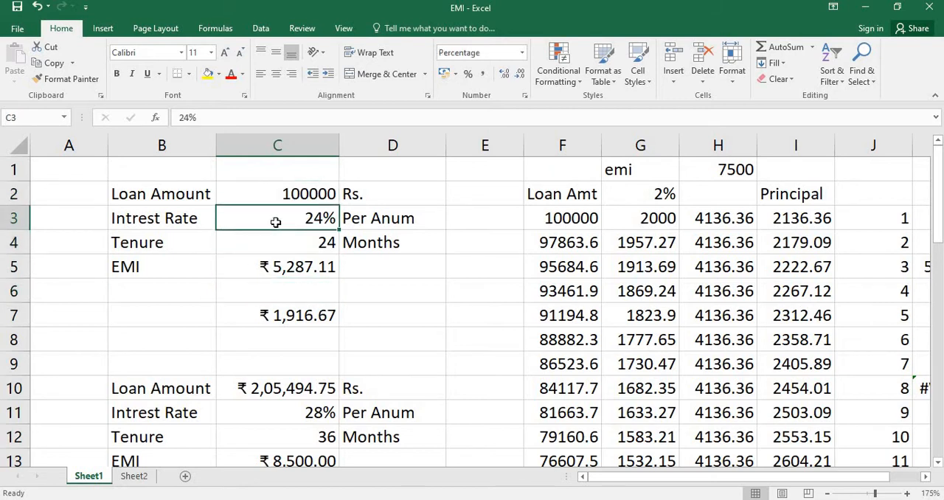
Clear the ISPMT formula from cell C7 and return to the EMI cell C5
click(278, 318)
key(Delete)
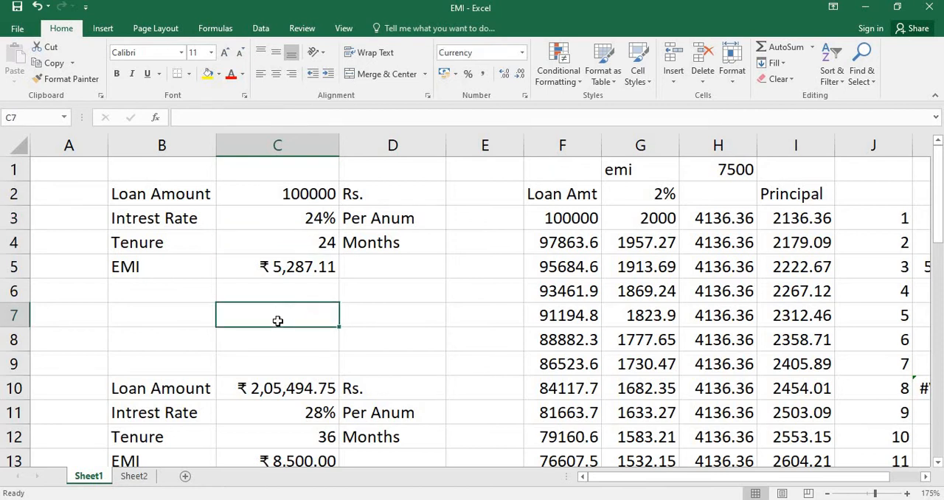
click(274, 267)
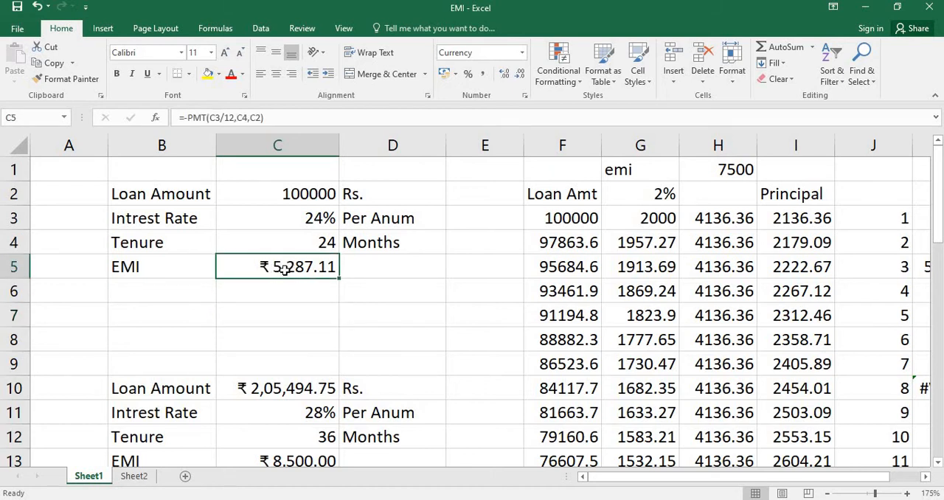
Examine the first row of the repayment schedule in F3:I3 and the monthly payment and month-number columns H and J
click(562, 221)
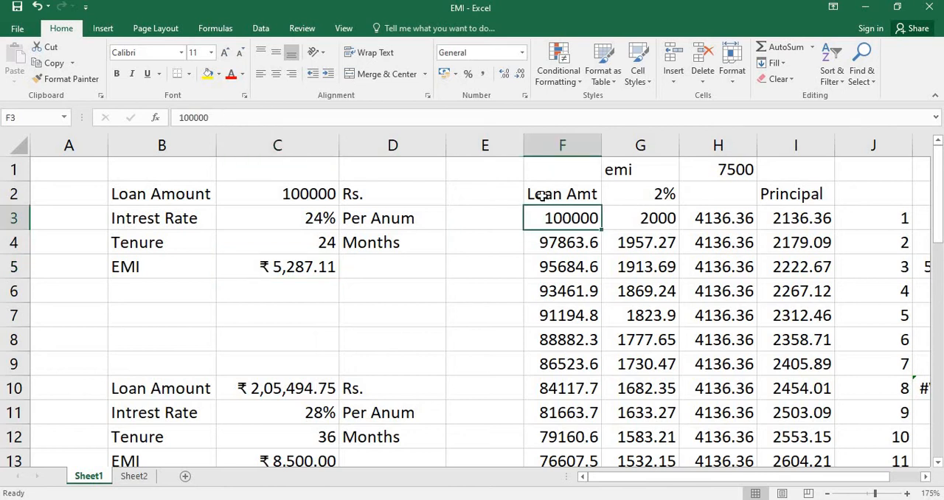
click(713, 220)
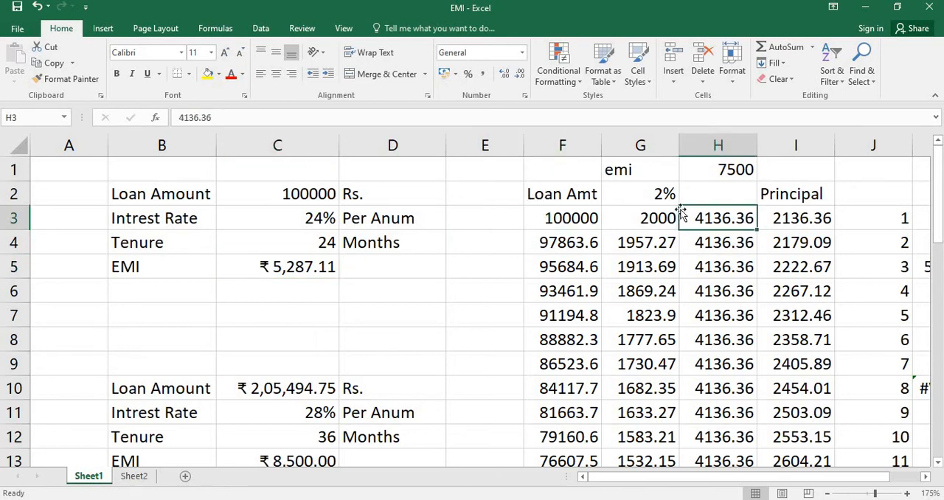
click(629, 220)
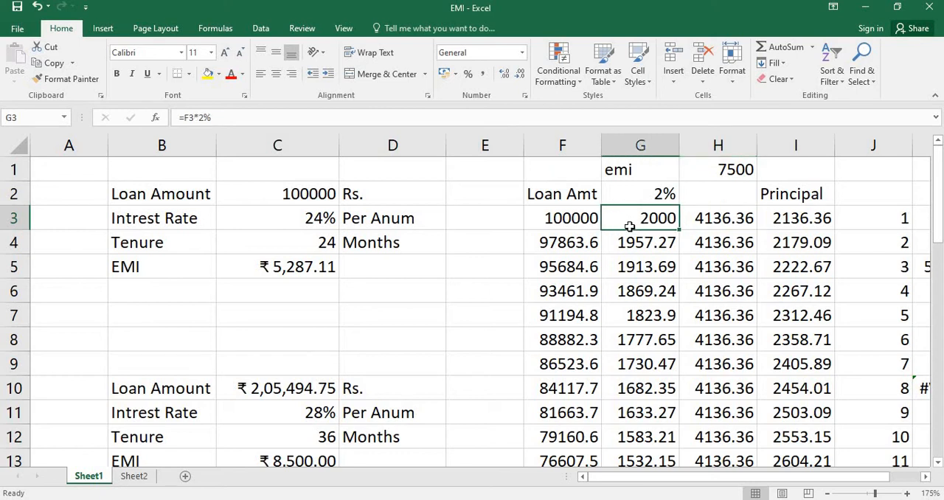
click(803, 221)
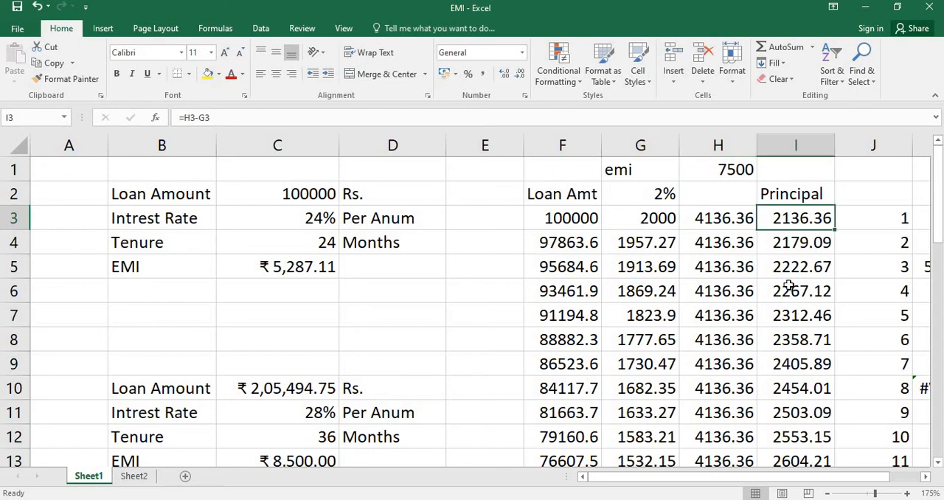
click(739, 219)
drag(725, 286, 725, 452)
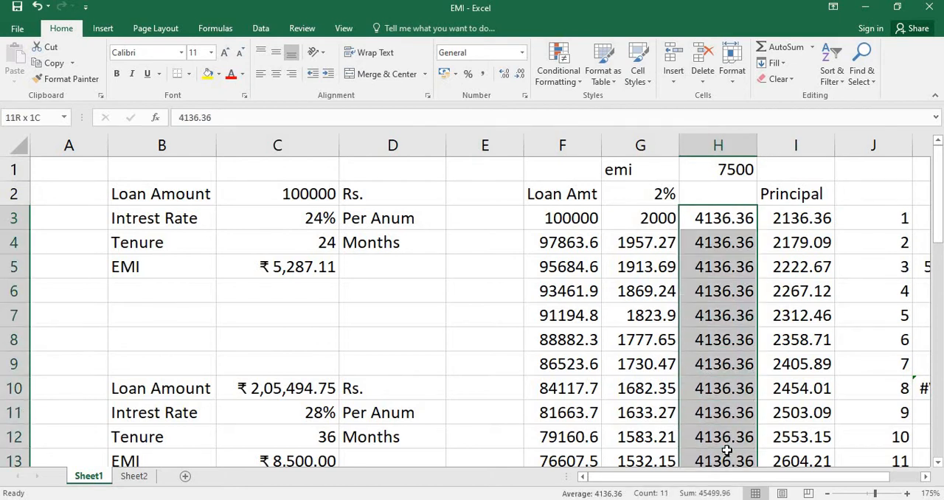
drag(893, 218, 892, 445)
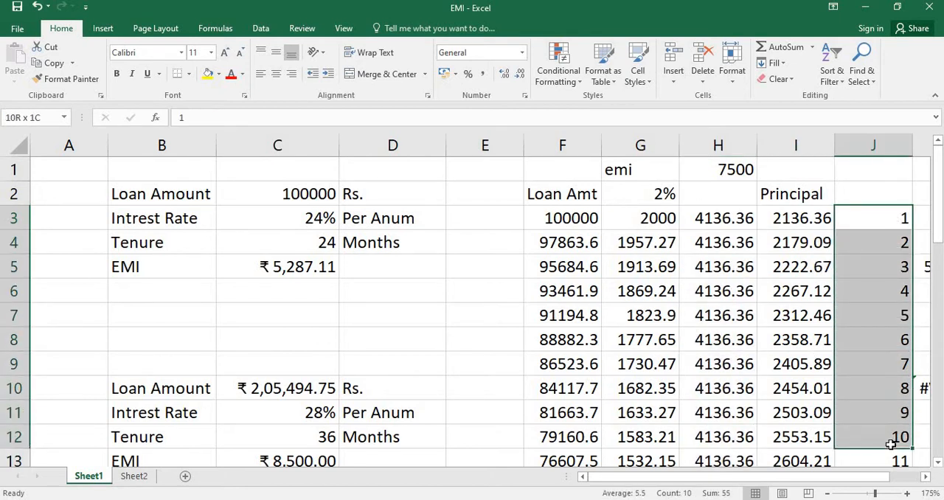
drag(704, 221, 723, 452)
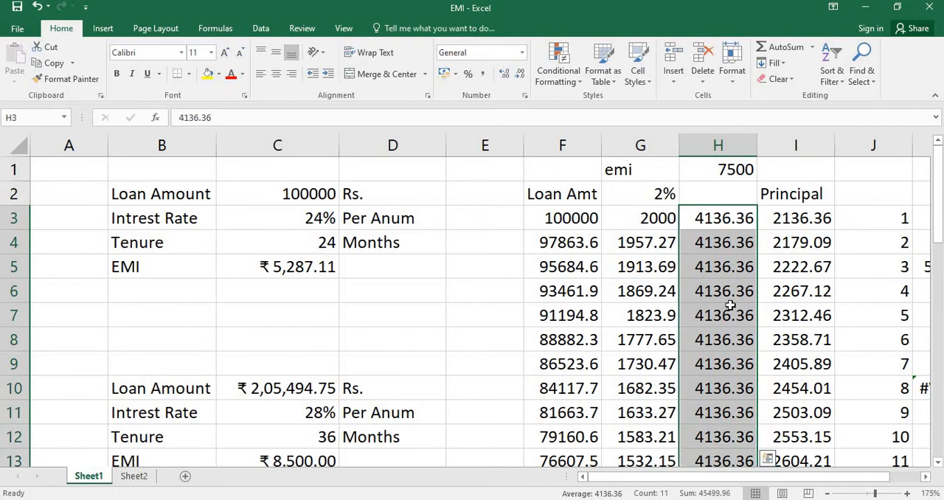
Review how the first month's payment in H3 splits into interest in G3 and principal in I3
click(782, 222)
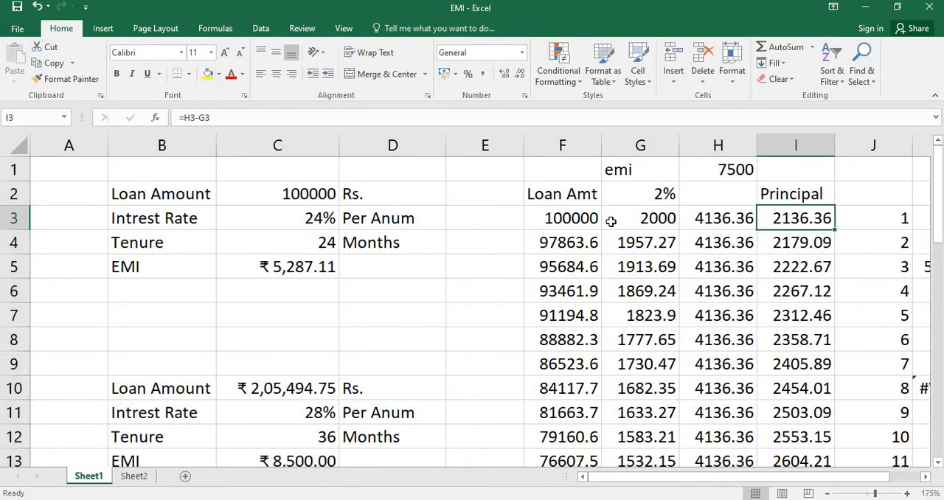
click(655, 221)
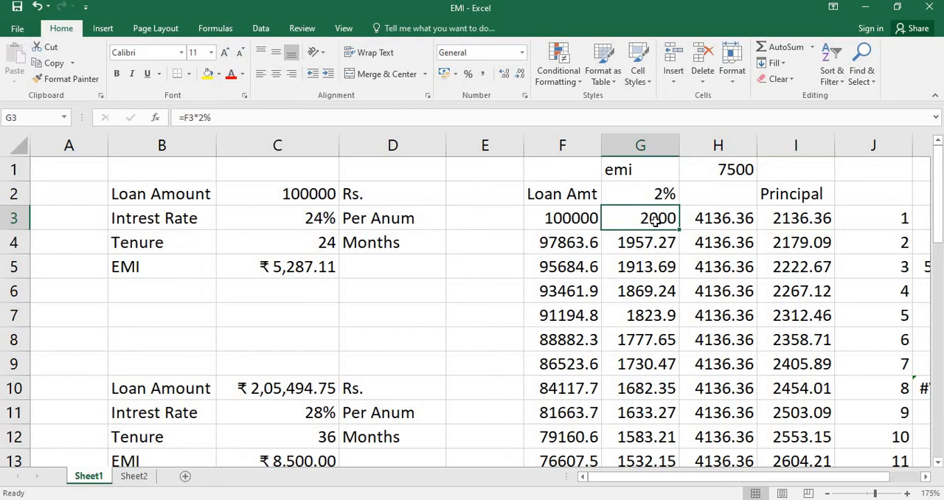
click(693, 224)
click(567, 223)
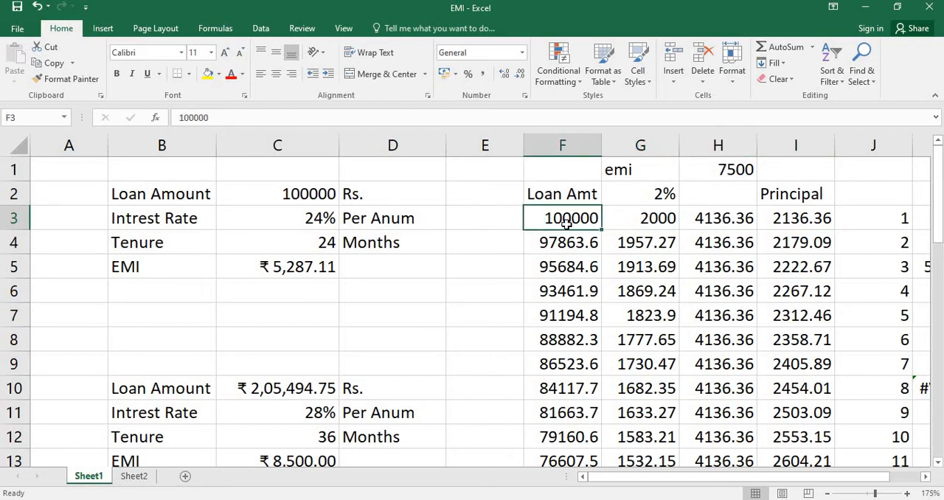
click(704, 223)
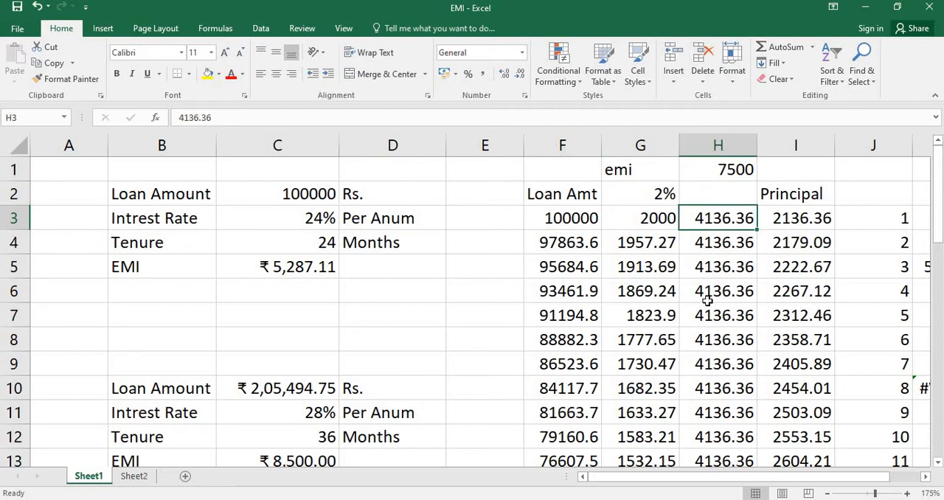
click(804, 219)
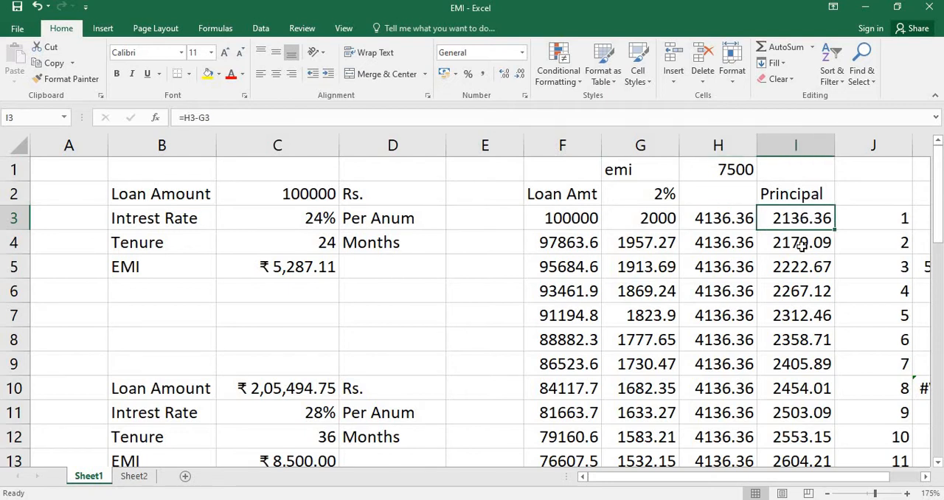
click(640, 222)
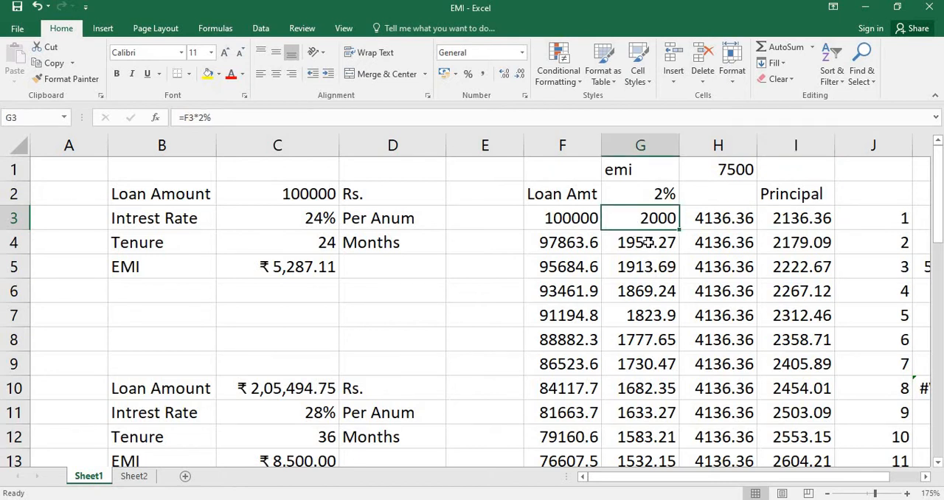
Examine how the monthly interest in column G and the principal in column I develop down the repayment schedule
key(Down)
key(Down)
key(Down)
click(648, 318)
click(647, 348)
click(648, 358)
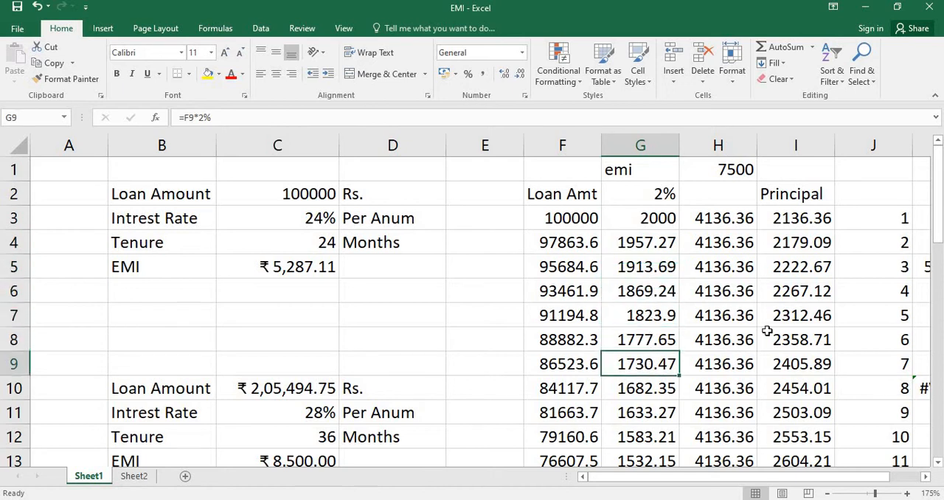
click(805, 227)
click(805, 319)
click(808, 364)
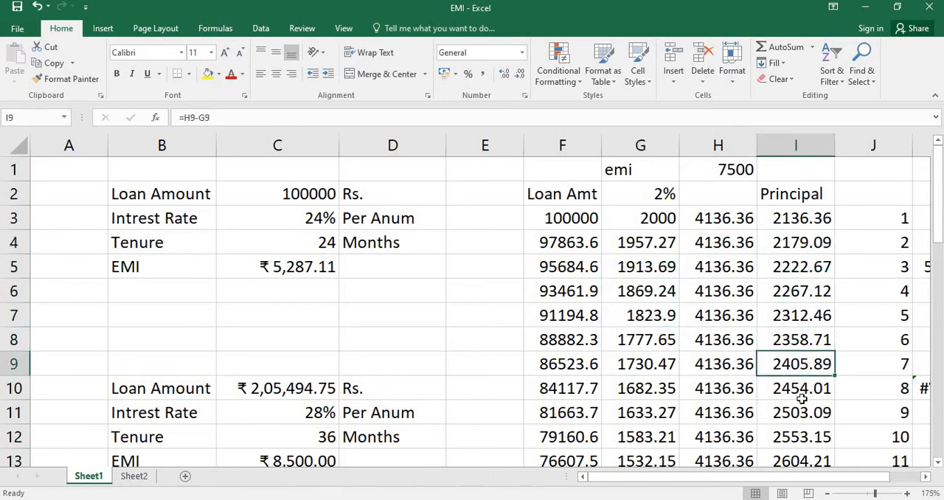
scroll(804, 399, down, 2)
scroll(802, 398, down, 1)
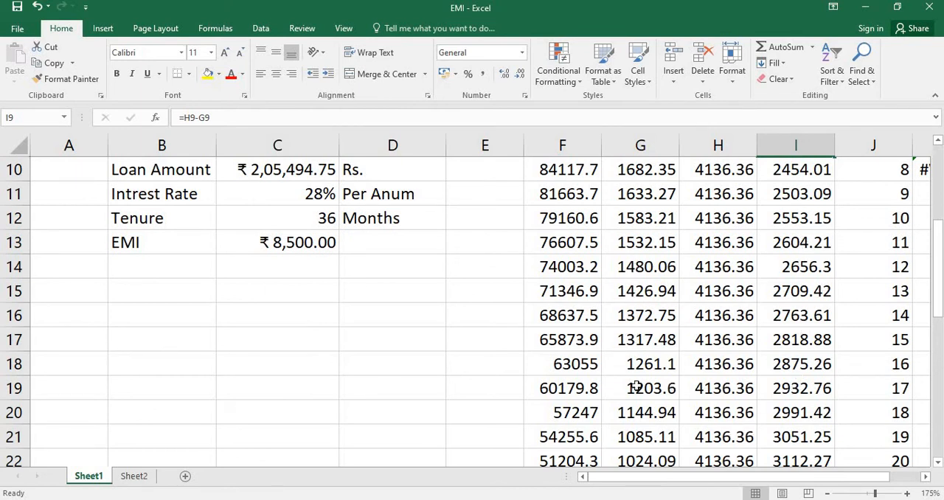
scroll(638, 398, up, 3)
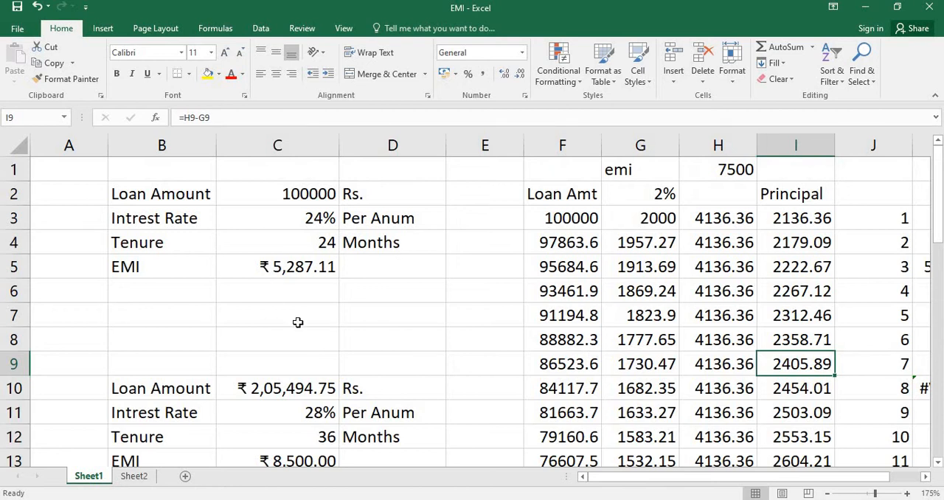
Begin an ISPMT formula in the empty cell C7 below the EMI
click(260, 317)
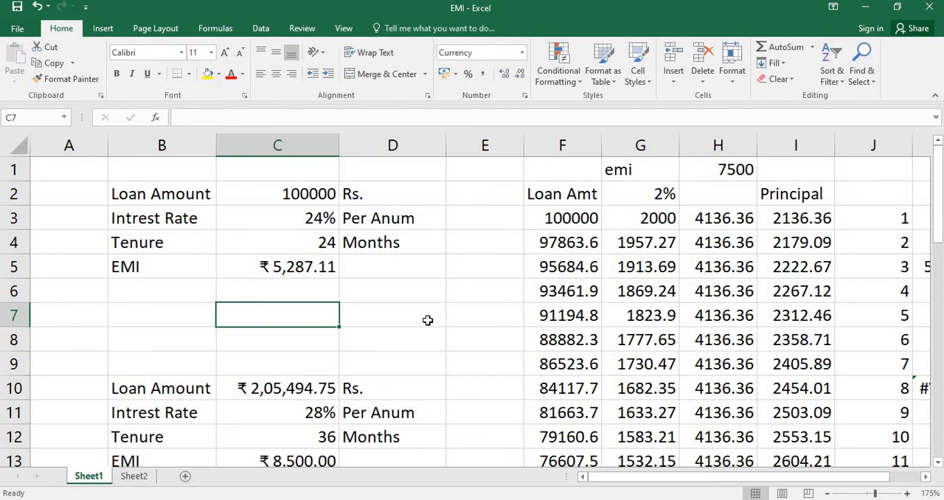
click(314, 245)
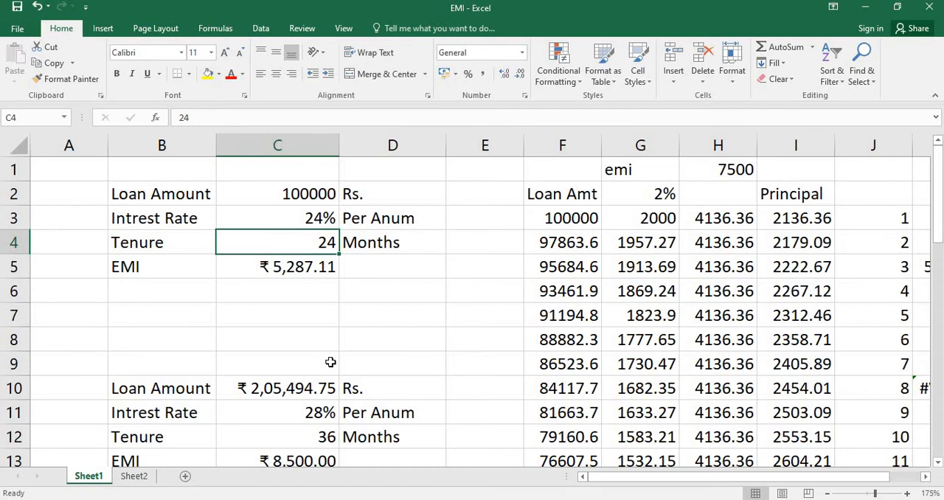
click(288, 311)
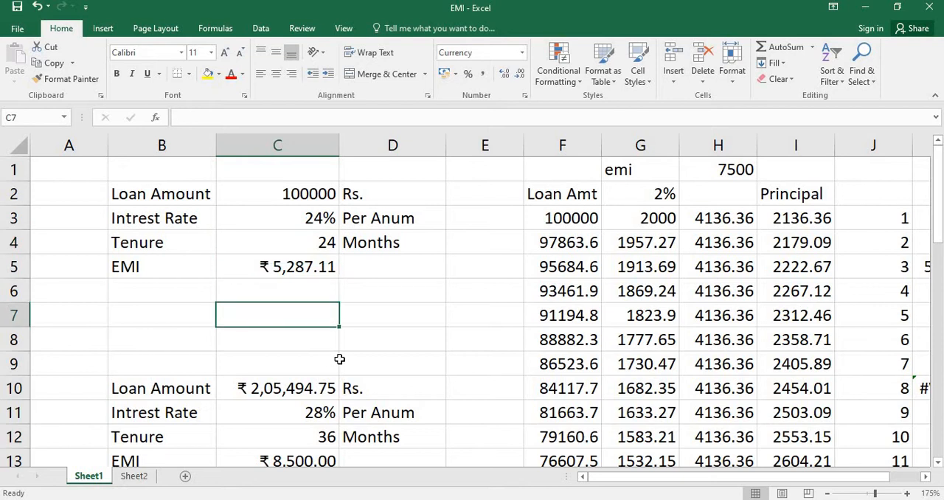
text(=)
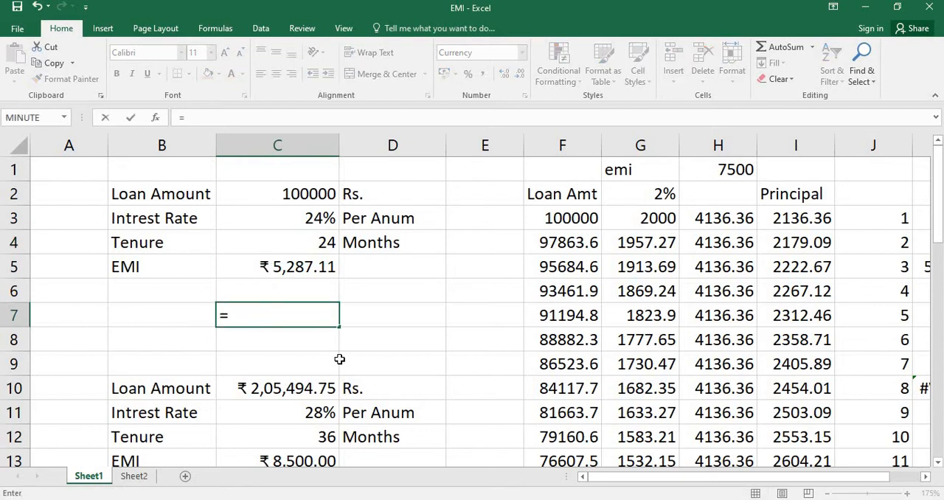
text(is)
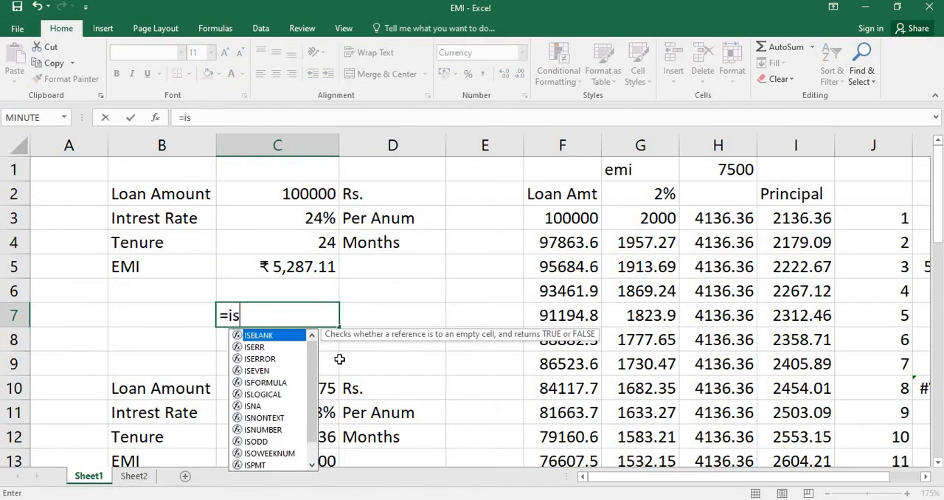
text(pmt)
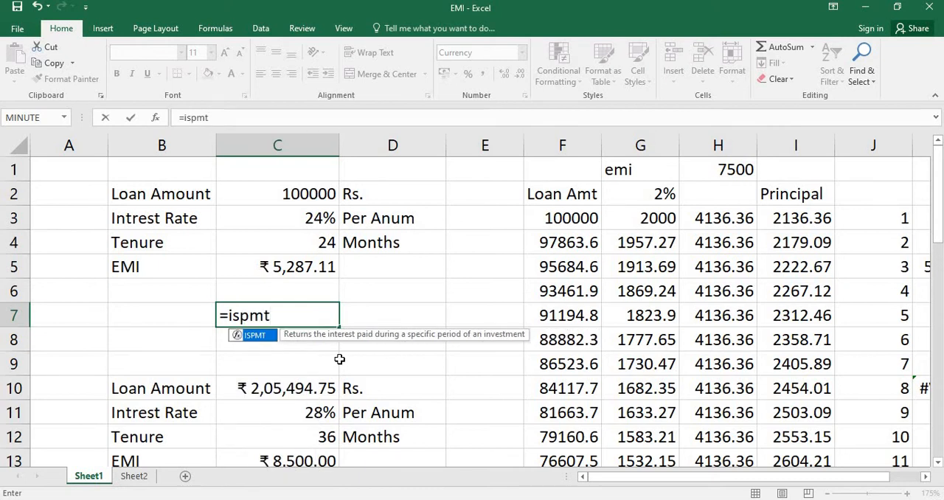
key(Tab)
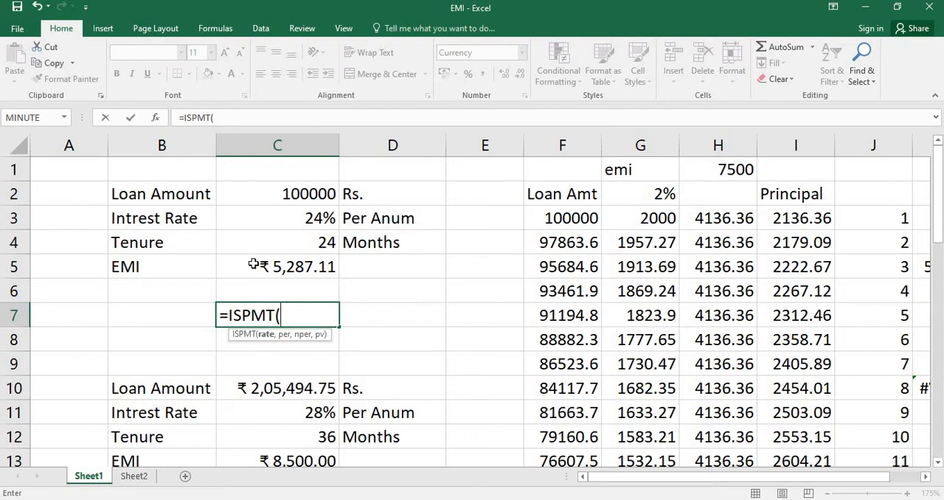
click(806, 218)
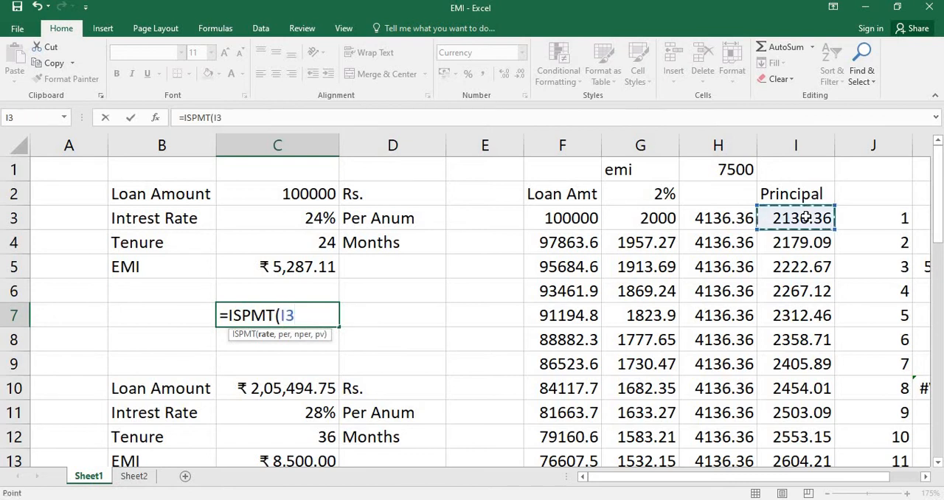
click(661, 218)
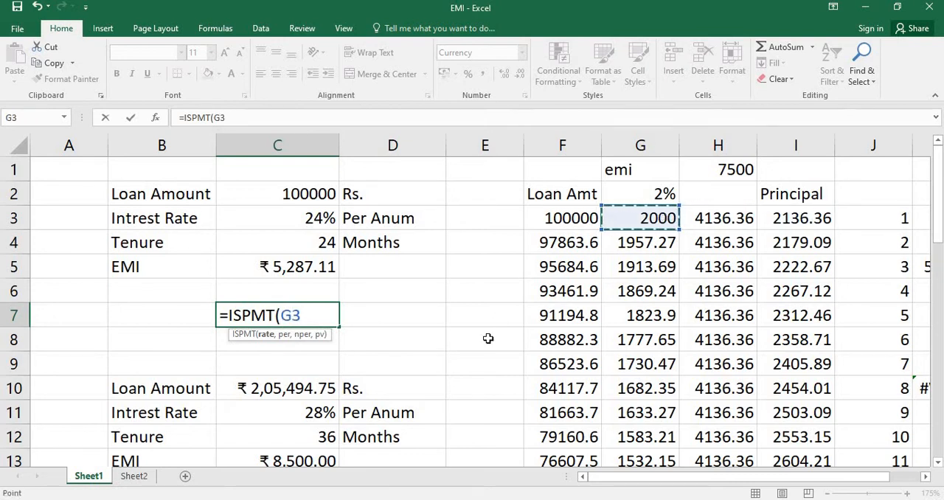
key(BackSpace)
key(BackSpace)
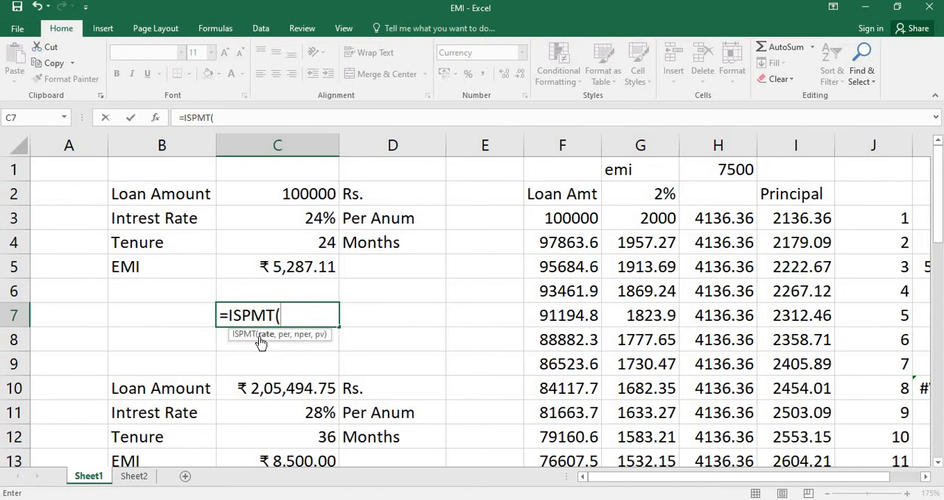
Enter C3/12 as the rate argument of the ISPMT formula in C7
click(281, 245)
click(253, 218)
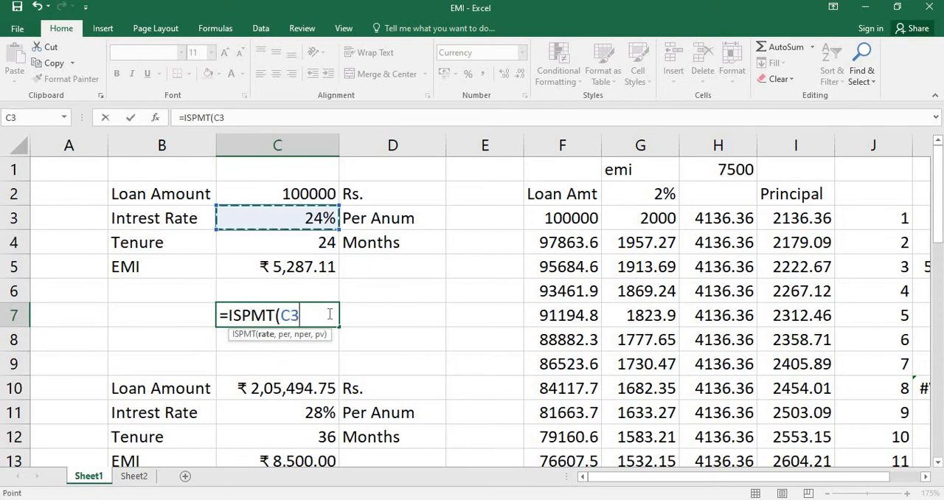
text(/12)
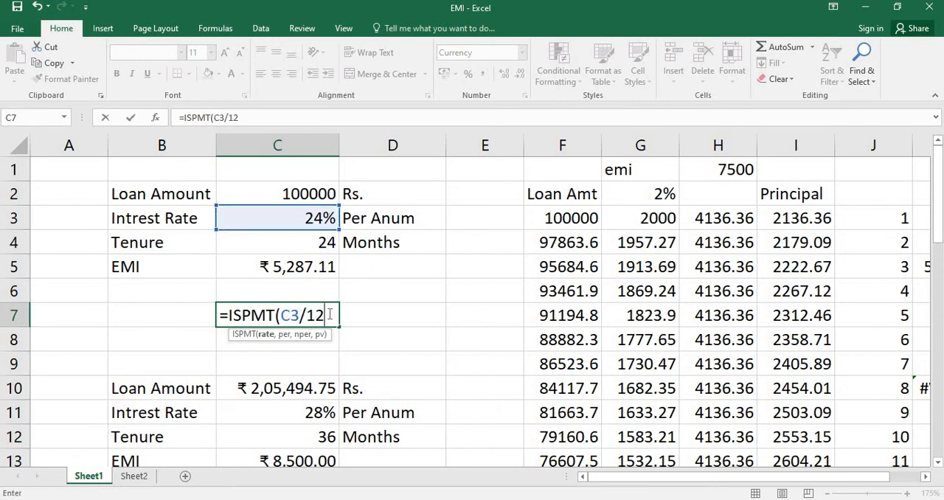
text(,)
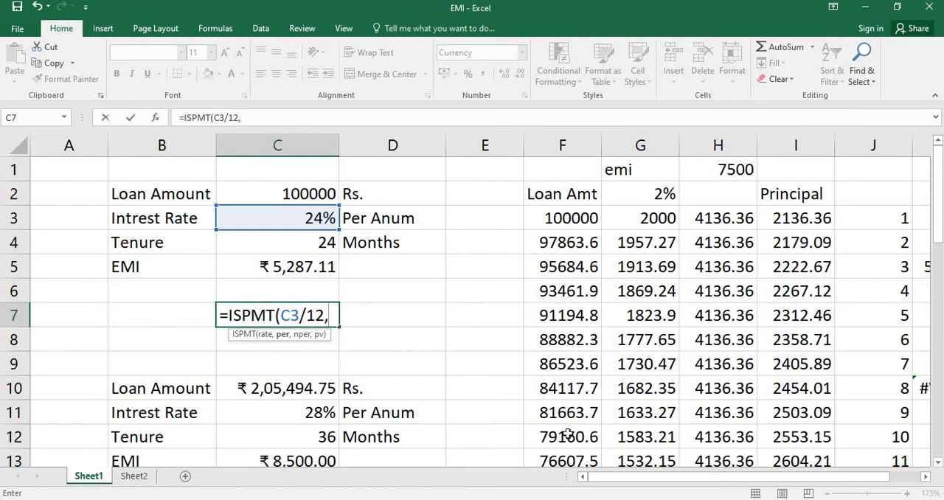
text(1)
Complete the ISPMT formula in C7 with 1 as the period, C4 as the number of periods and C2 as the present value
text(,)
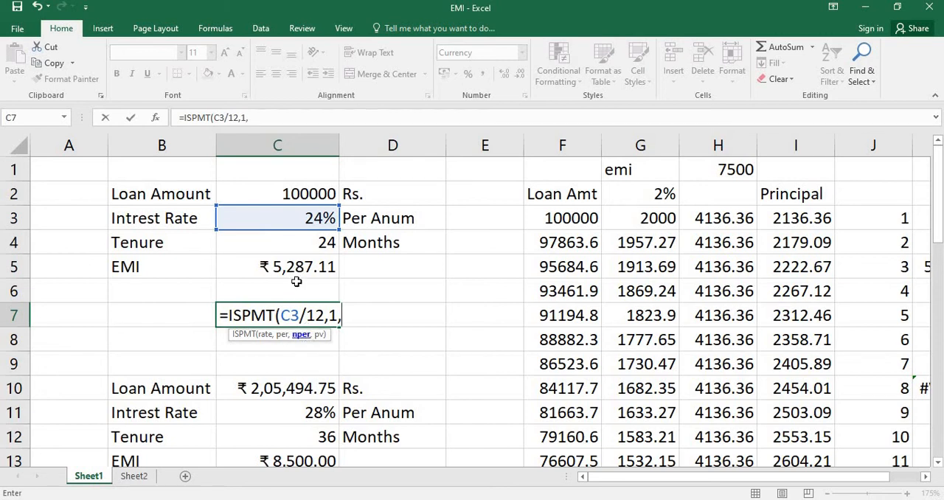
click(297, 243)
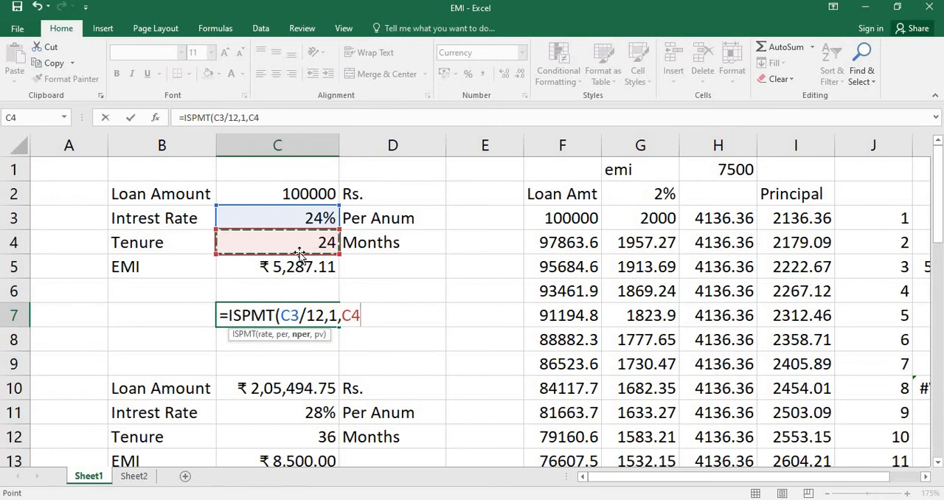
text(,)
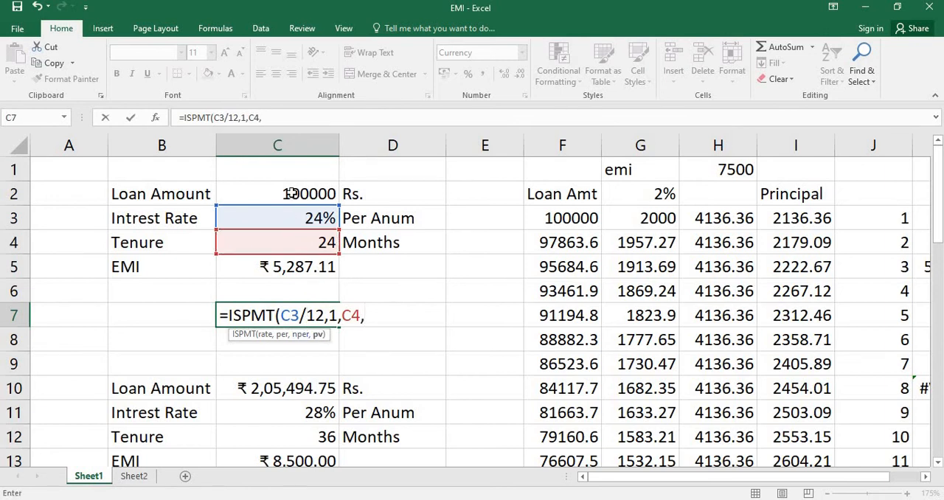
click(292, 194)
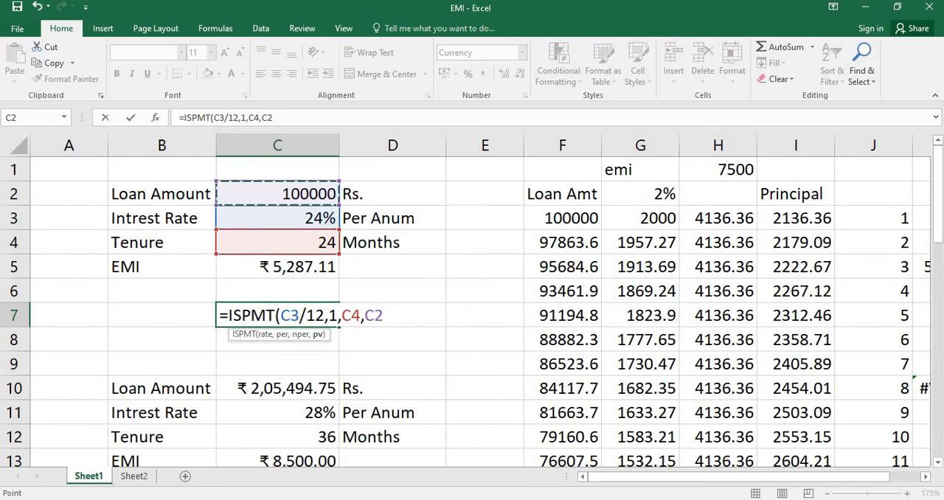
text())
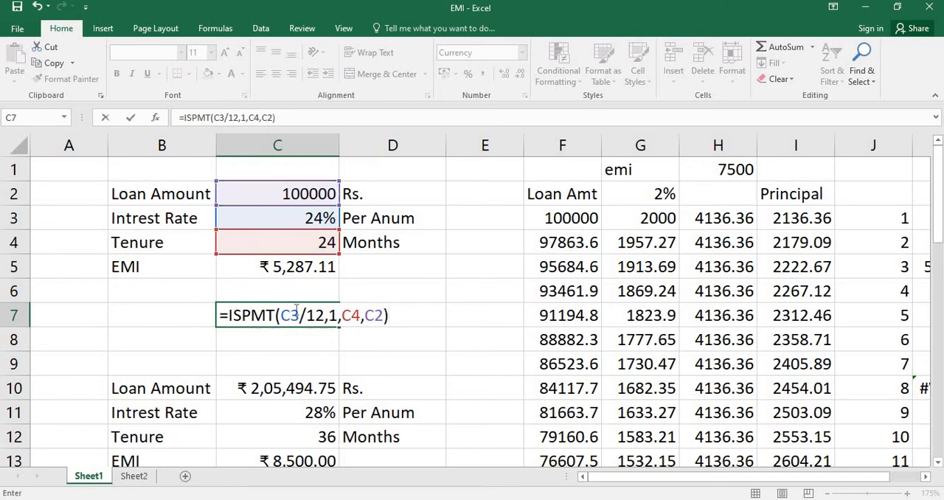
Check the rate, per, nper and pv arguments of the ISPMT formula in C7 and enter the formula
click(296, 310)
click(261, 335)
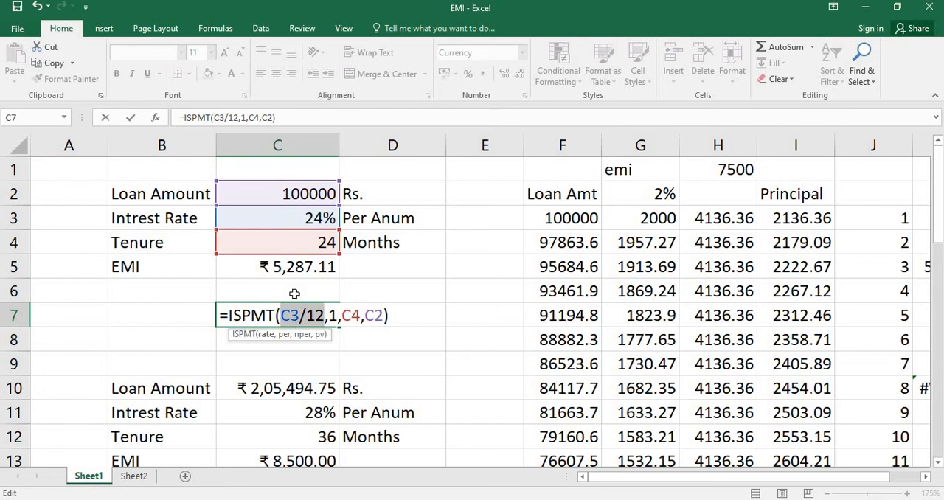
click(284, 335)
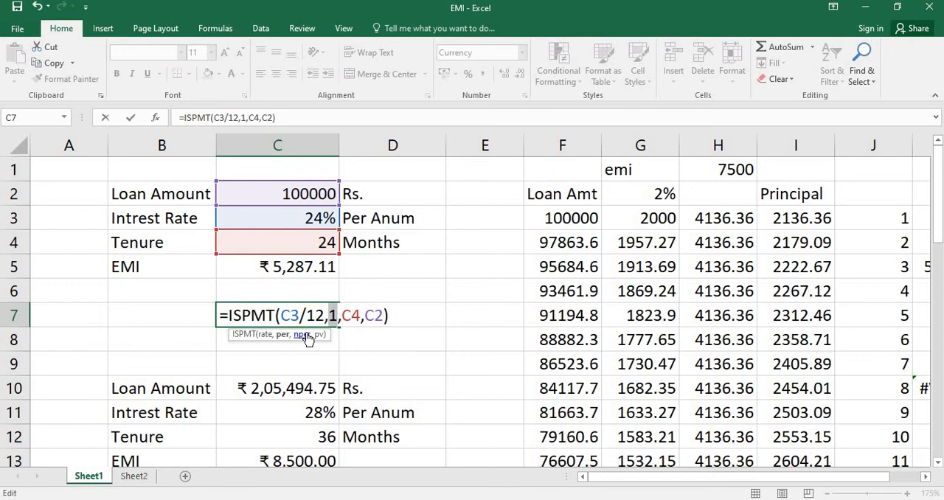
click(305, 336)
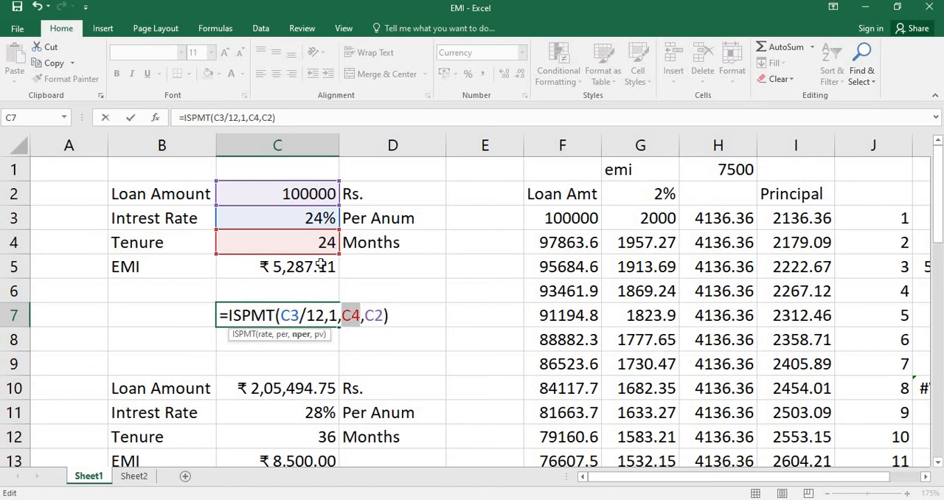
click(360, 317)
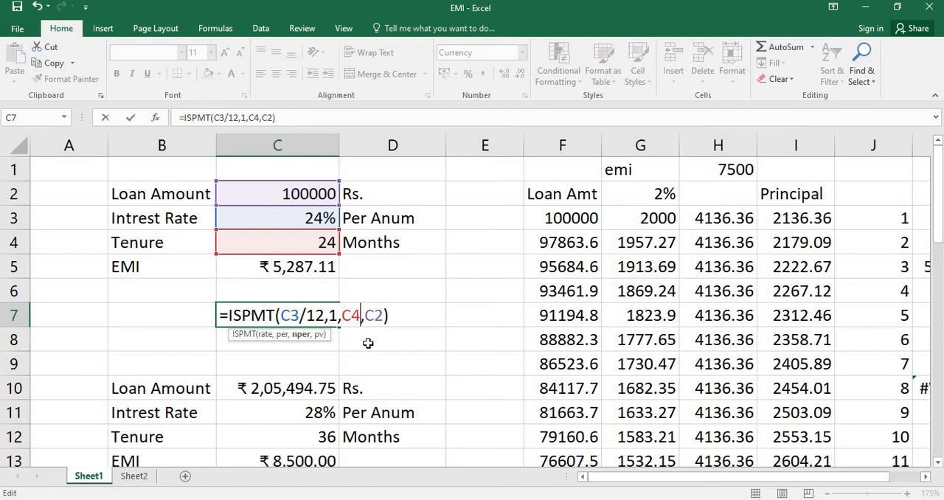
click(369, 317)
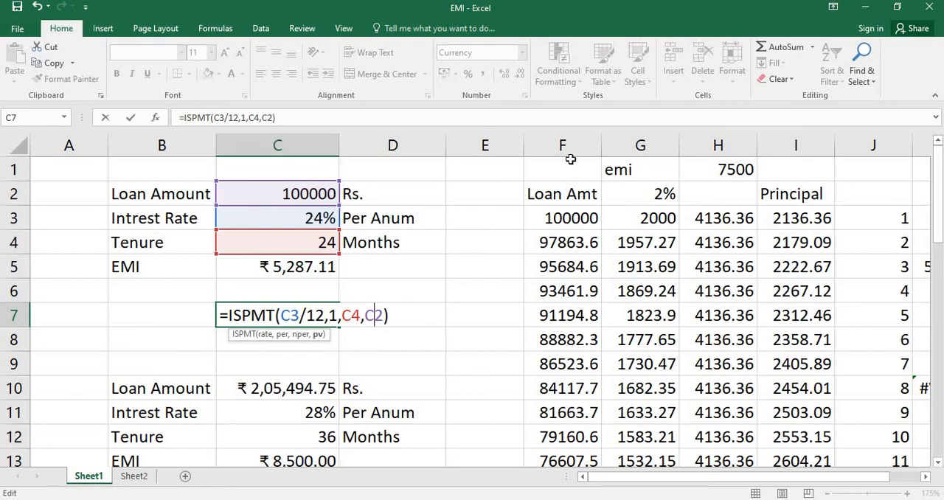
key(Return)
Put a minus sign before ISPMT in the C7 formula to reverse the sign of the interest amount
double_click(278, 315)
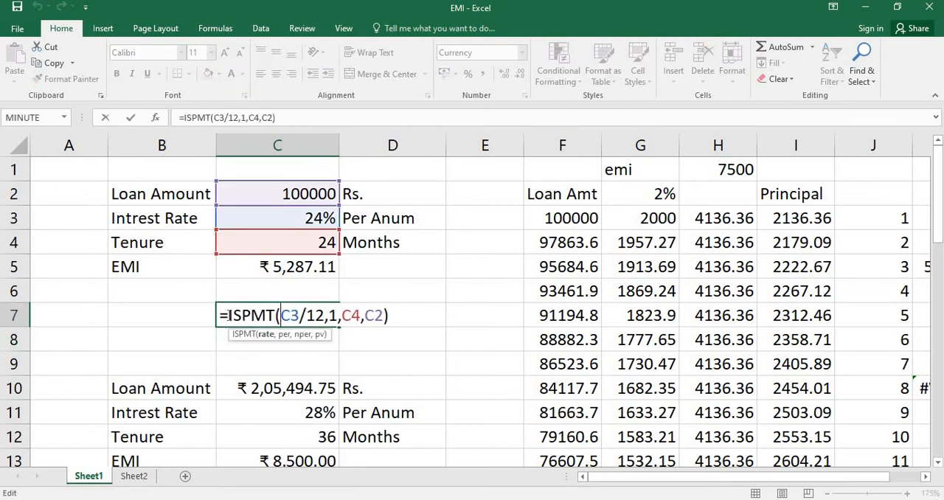
text(-)
key(Return)
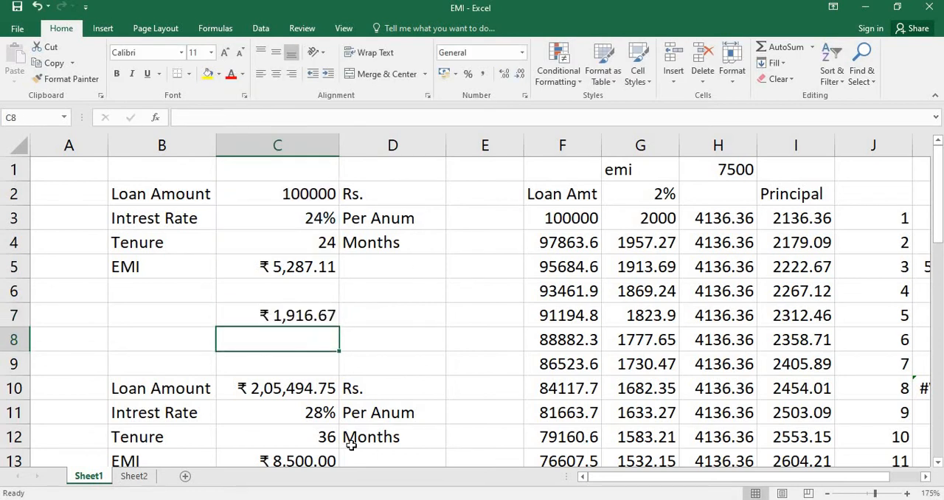
Change the period argument of the ISPMT formula in C7 to 10
click(288, 316)
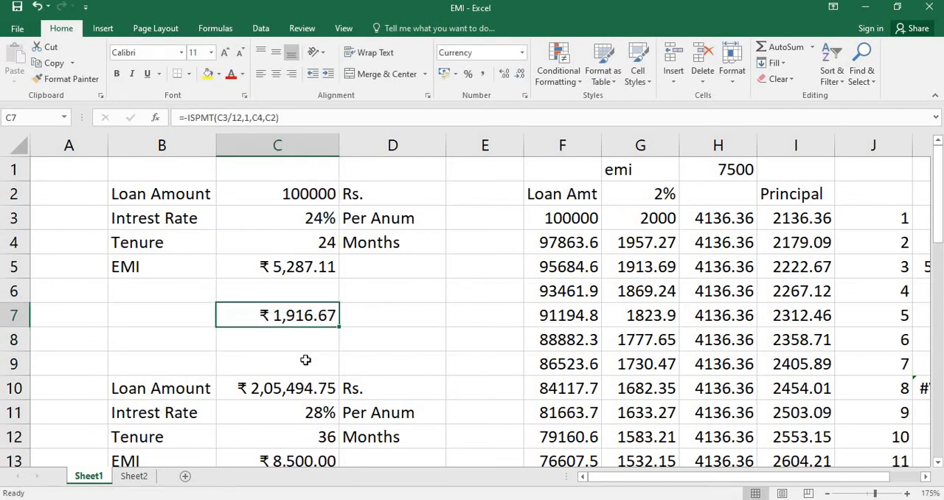
double_click(272, 317)
click(342, 315)
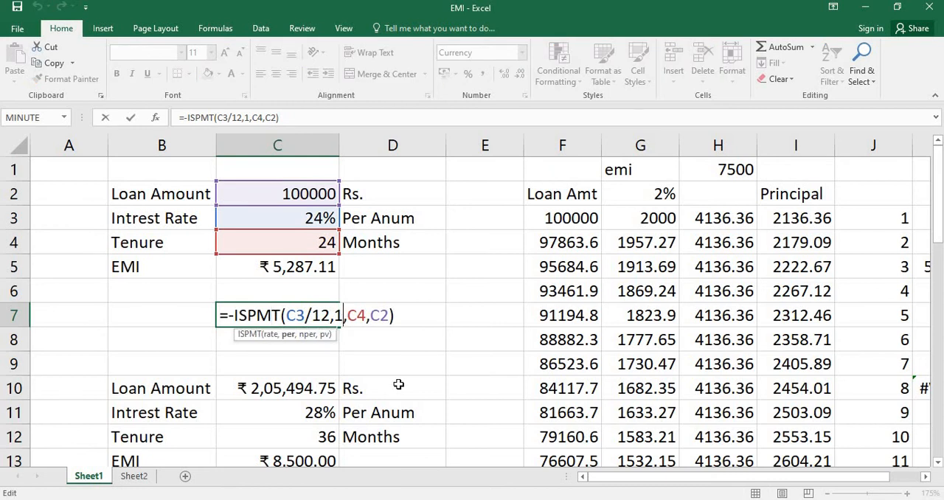
text(0)
key(Return)
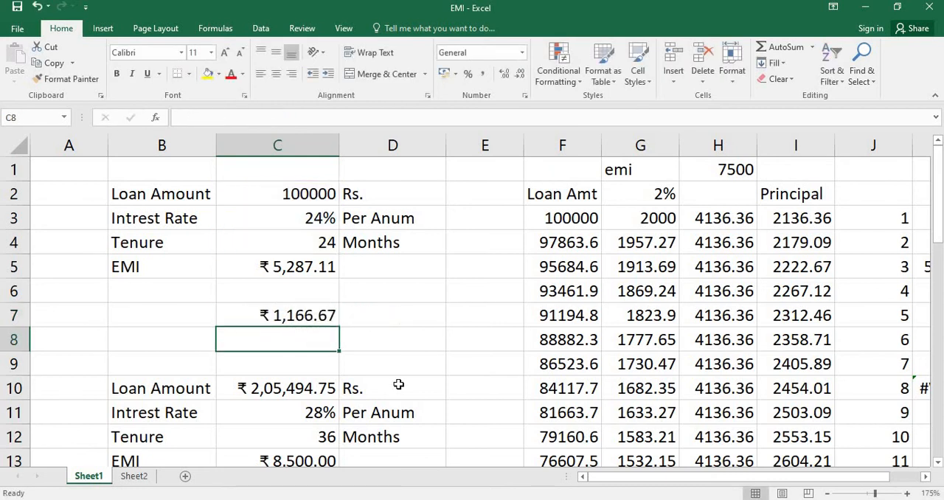
Change the period argument of the ISPMT formula in C7 to 19
double_click(294, 313)
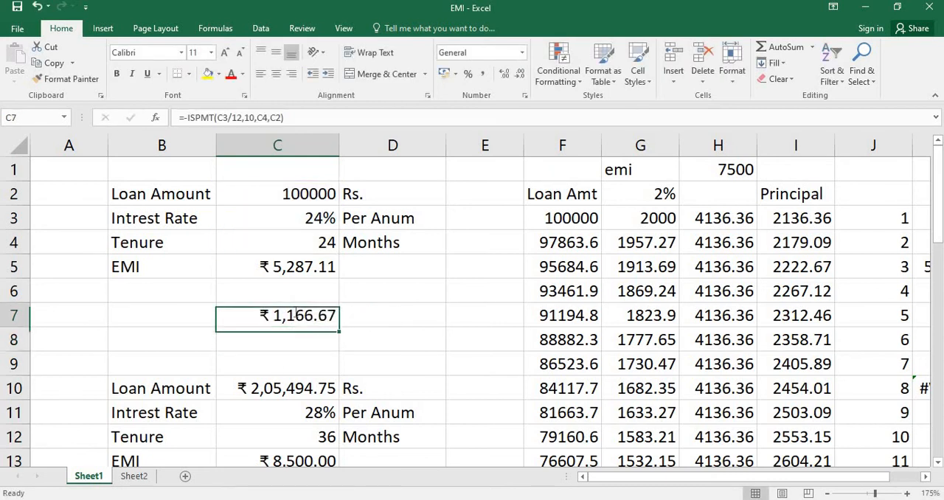
click(354, 317)
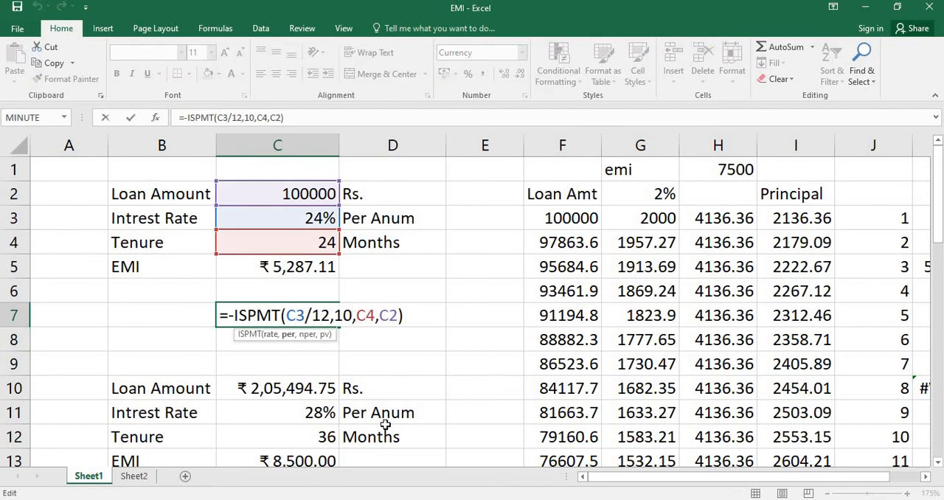
key(BackSpace)
text(9)
key(Return)
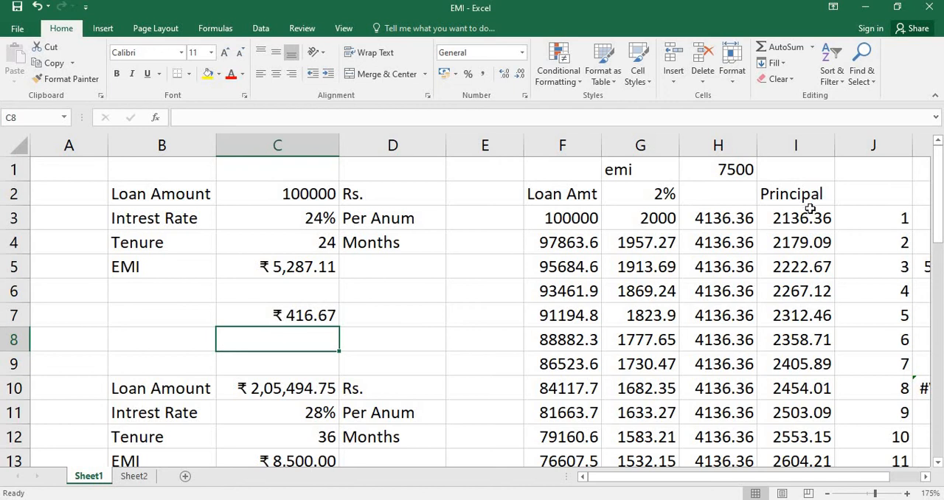
Change the period argument of the ISPMT formula in C7 to 23
double_click(246, 314)
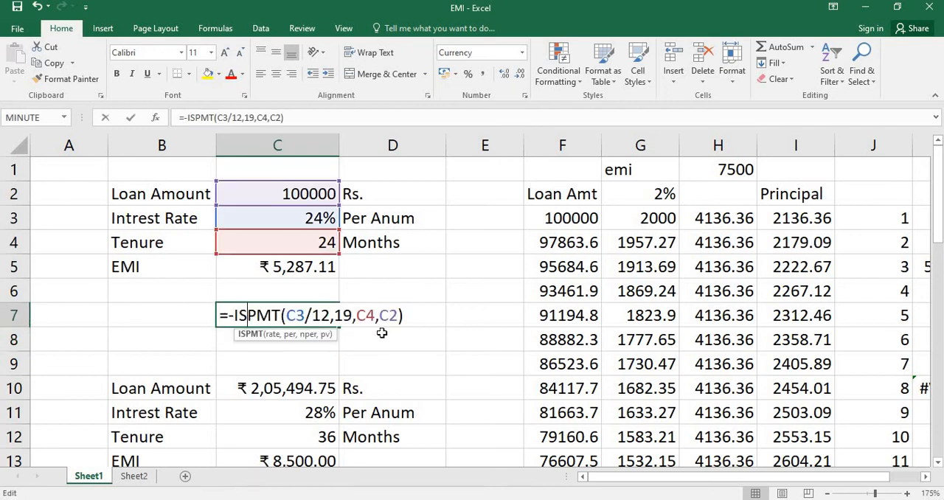
click(352, 316)
key(BackSpace)
key(BackSpace)
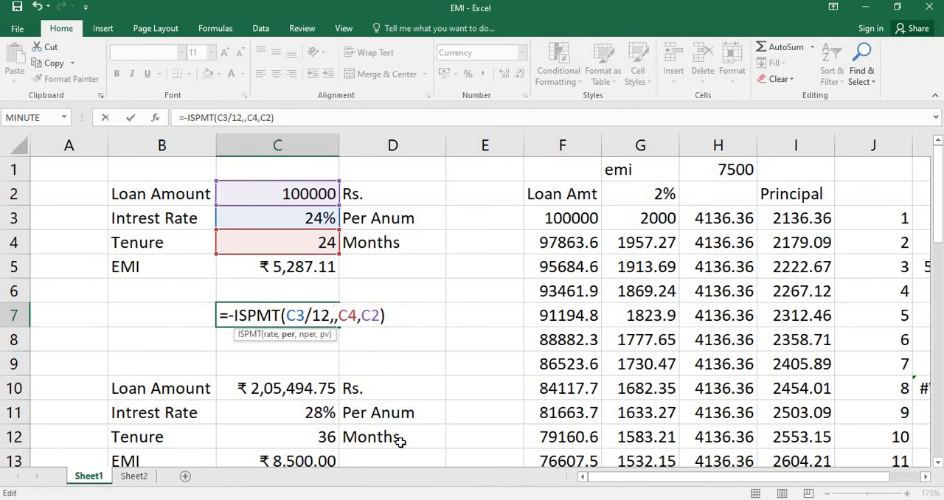
text(23)
key(Return)
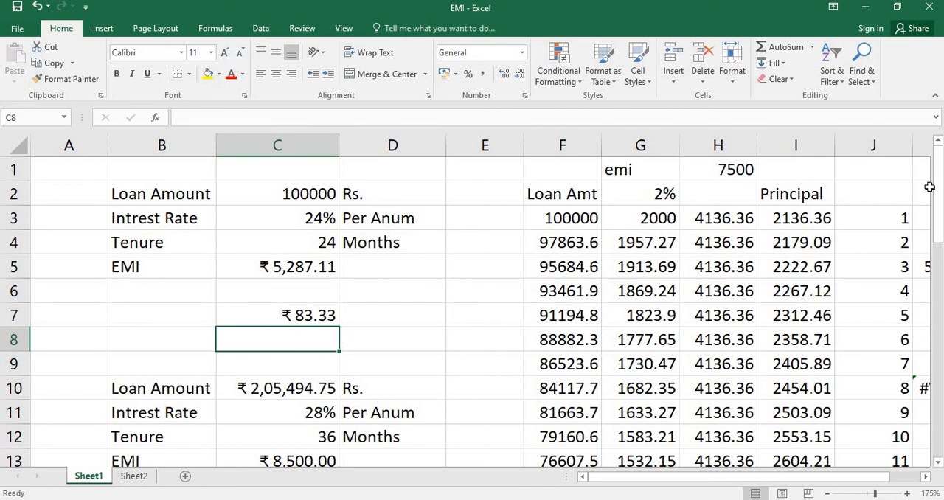
Set the period argument of the ISPMT formula in C7 to 20
double_click(265, 315)
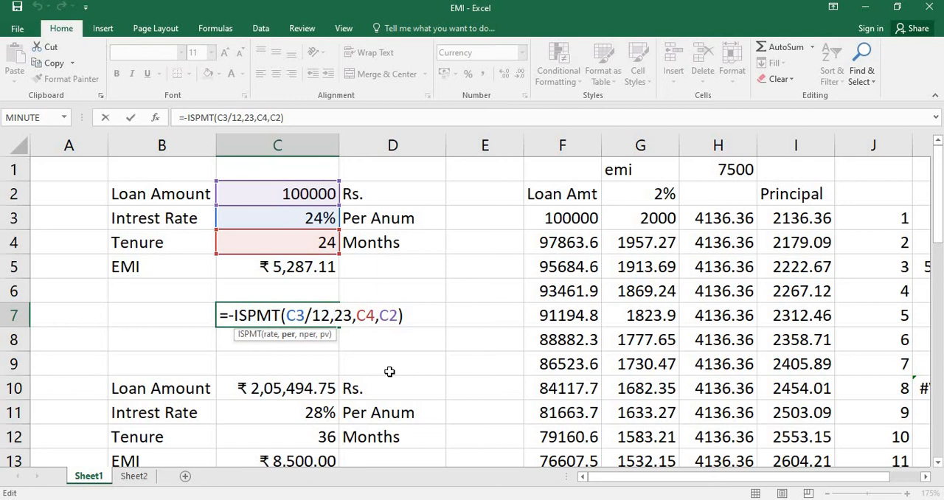
key(BackSpace)
key(BackSpace)
text(20)
key(Return)
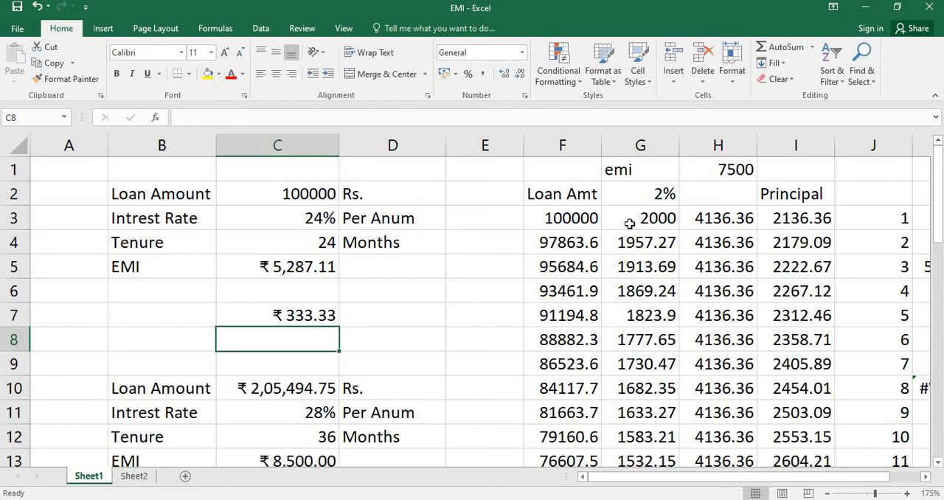
Compare the interest in column G and principal in column I between the first months and month 31 of the schedule
drag(623, 226, 631, 246)
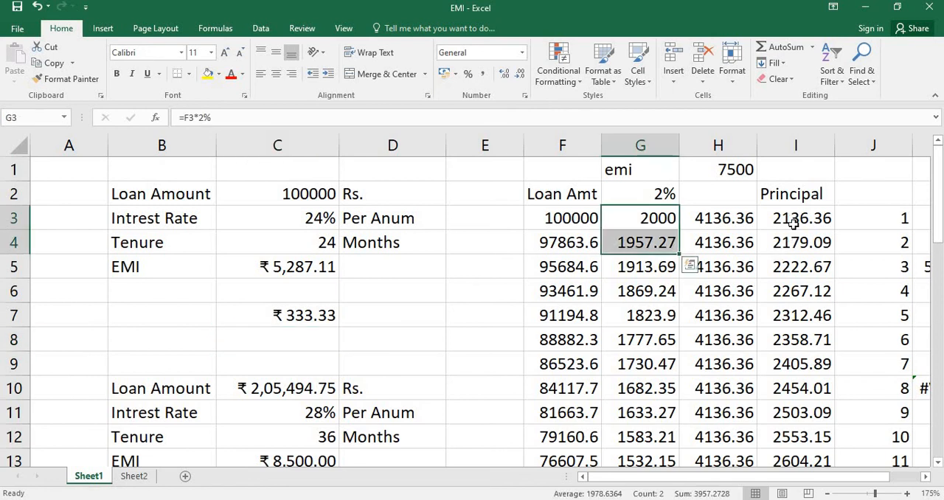
drag(792, 216, 794, 242)
scroll(754, 359, down, 6)
scroll(754, 360, down, 2)
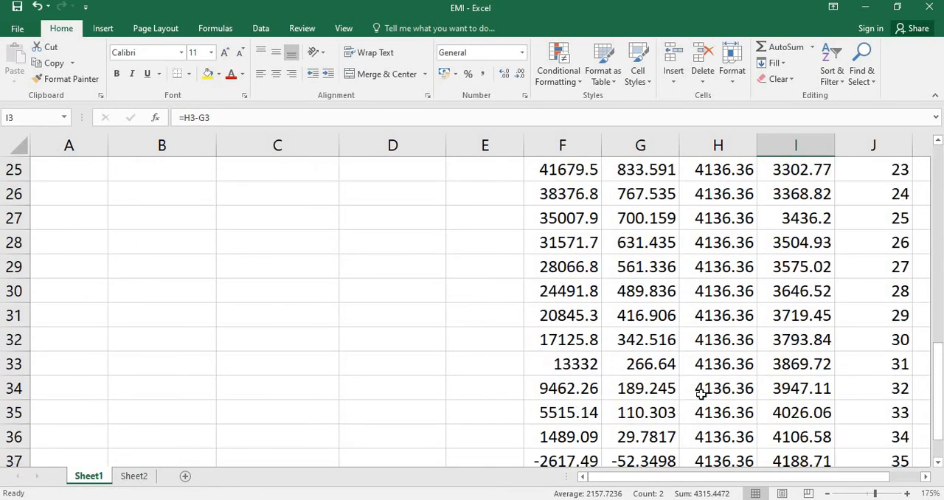
click(633, 363)
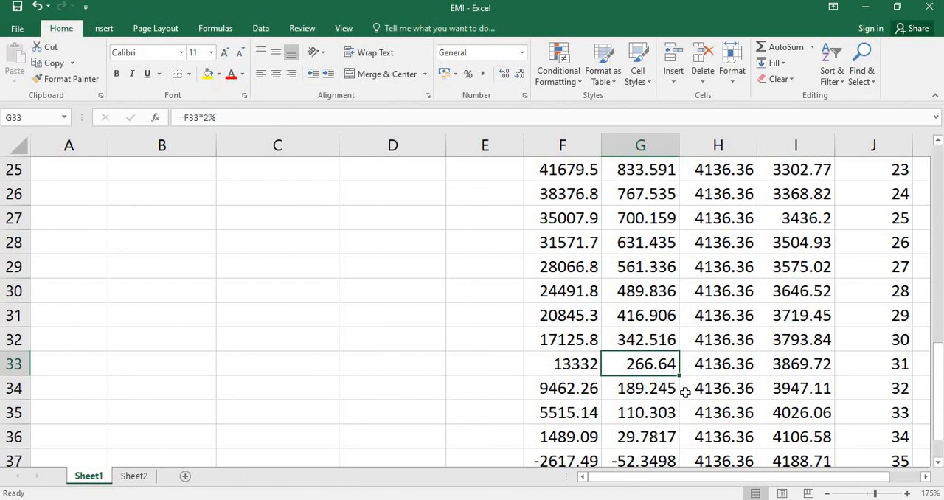
click(802, 366)
scroll(804, 367, up, 8)
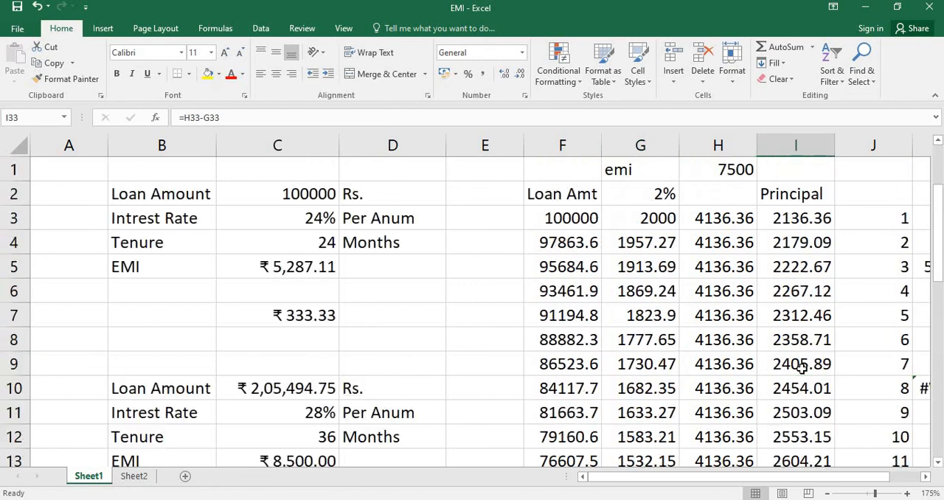
Review the period argument inside the ISPMT formula in C7 and close the formula without altering it
double_click(246, 315)
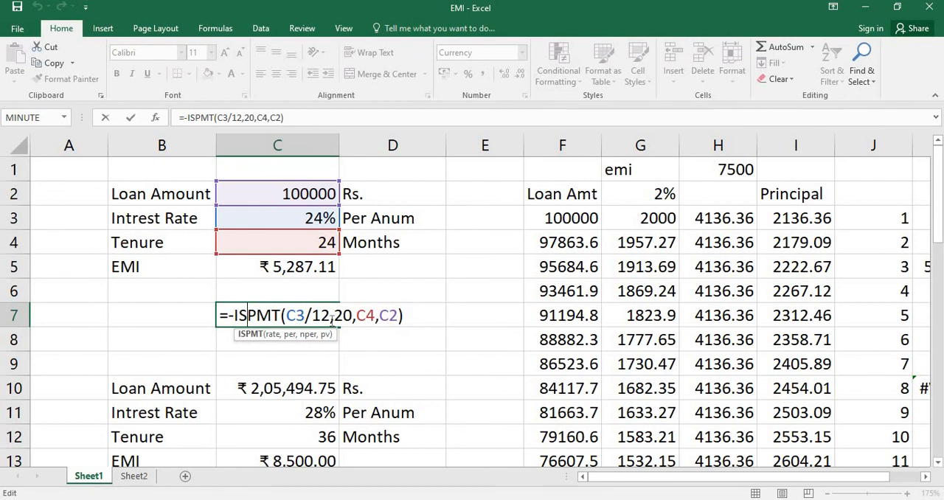
drag(335, 317, 354, 317)
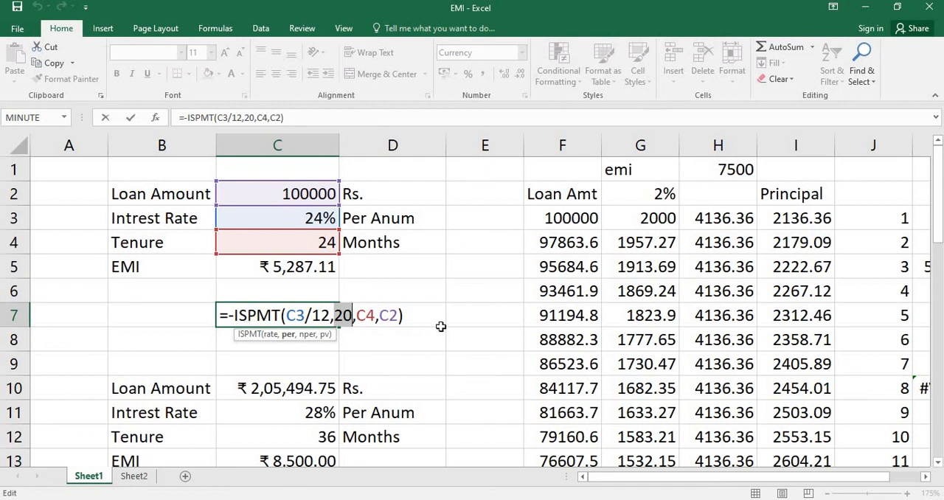
click(418, 316)
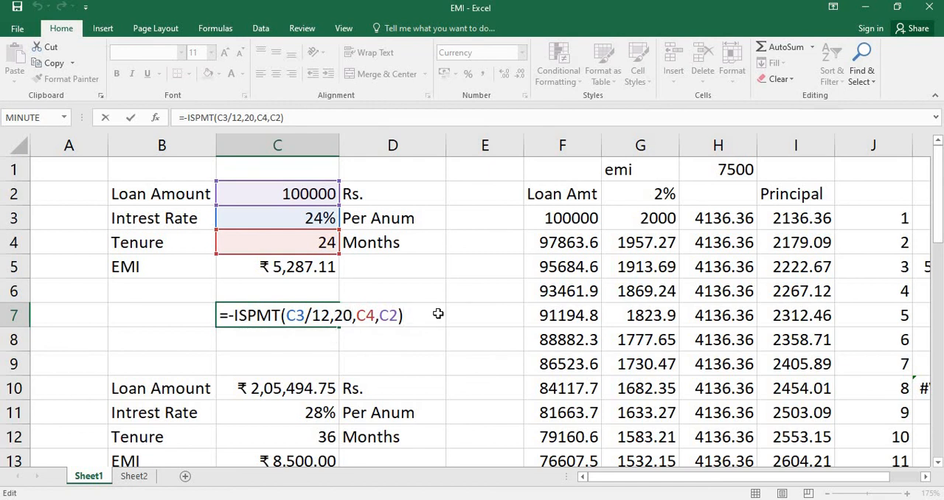
key(Return)
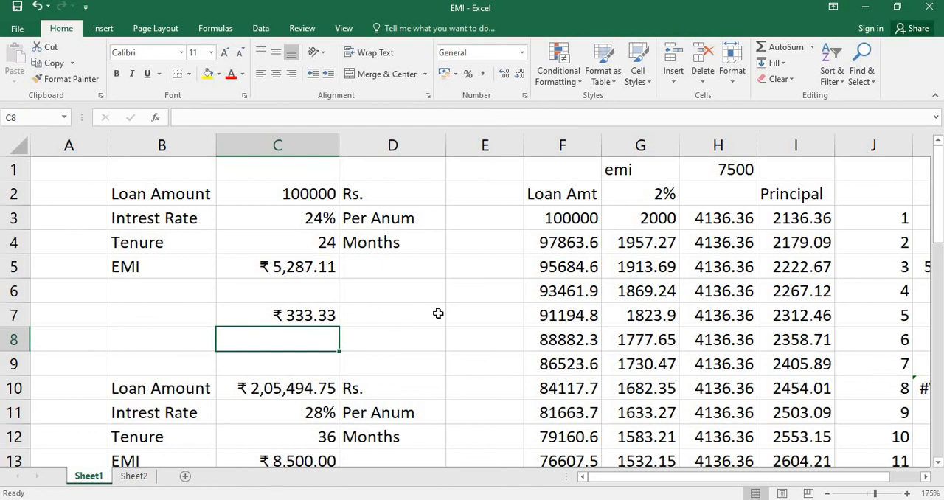